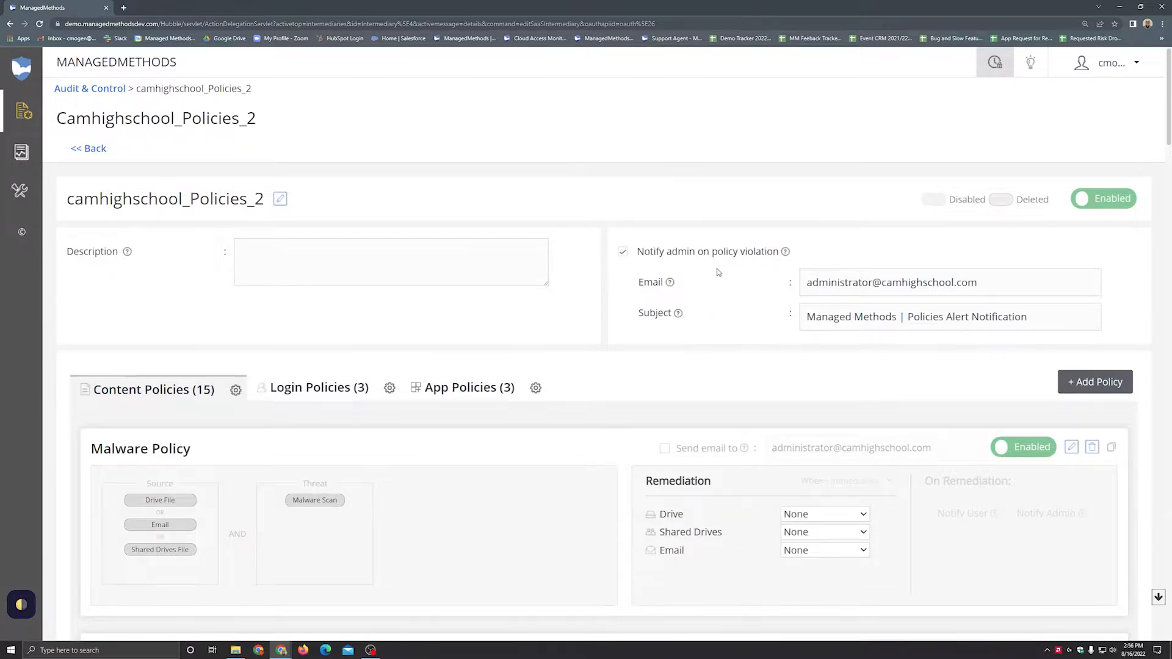
Step: Turn on the email notification to the admin address for the Image Risks and Self Harm Risk content policies
scroll(720, 275, down, 2)
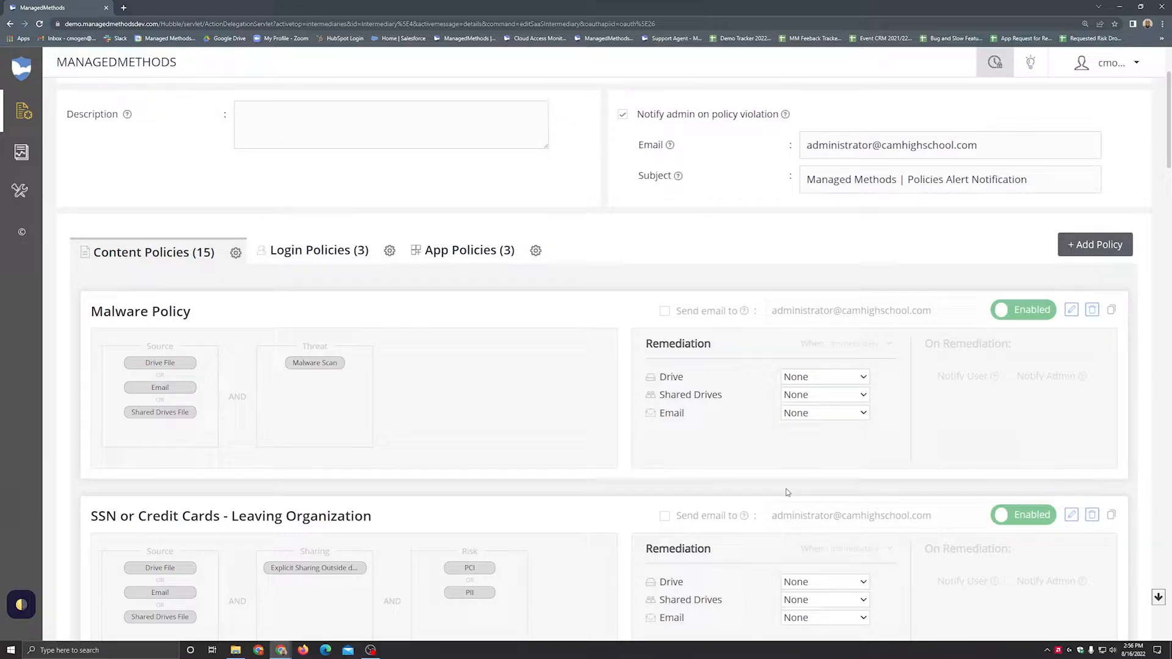
scroll(692, 454, down, 3)
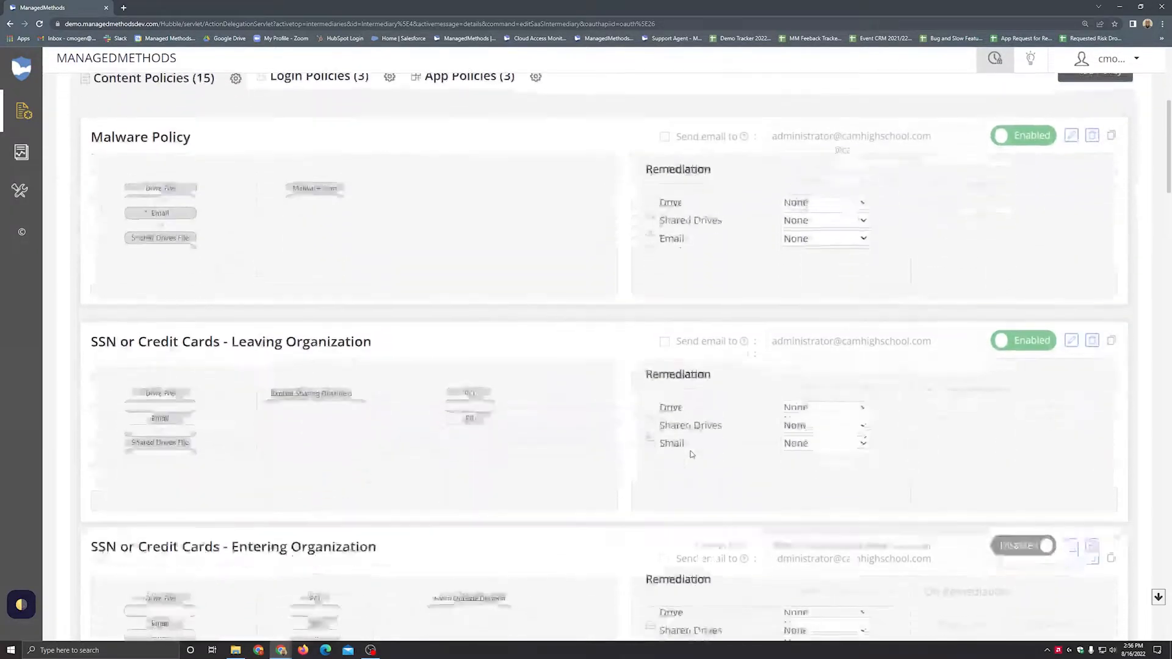
scroll(691, 454, down, 20)
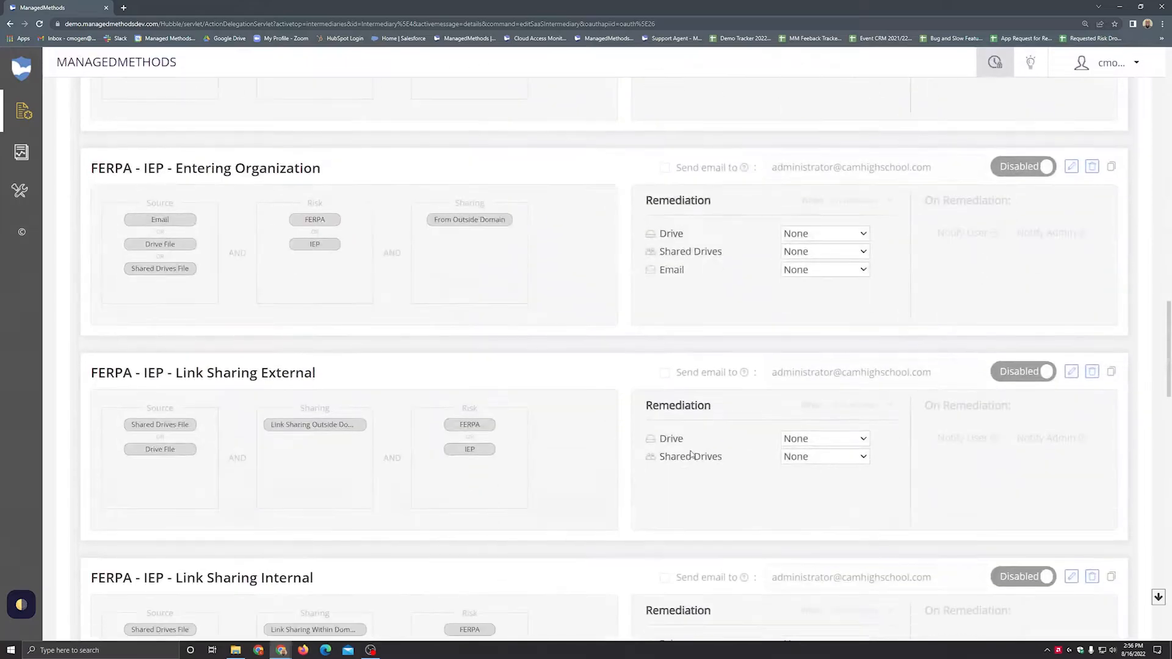
scroll(691, 454, down, 8)
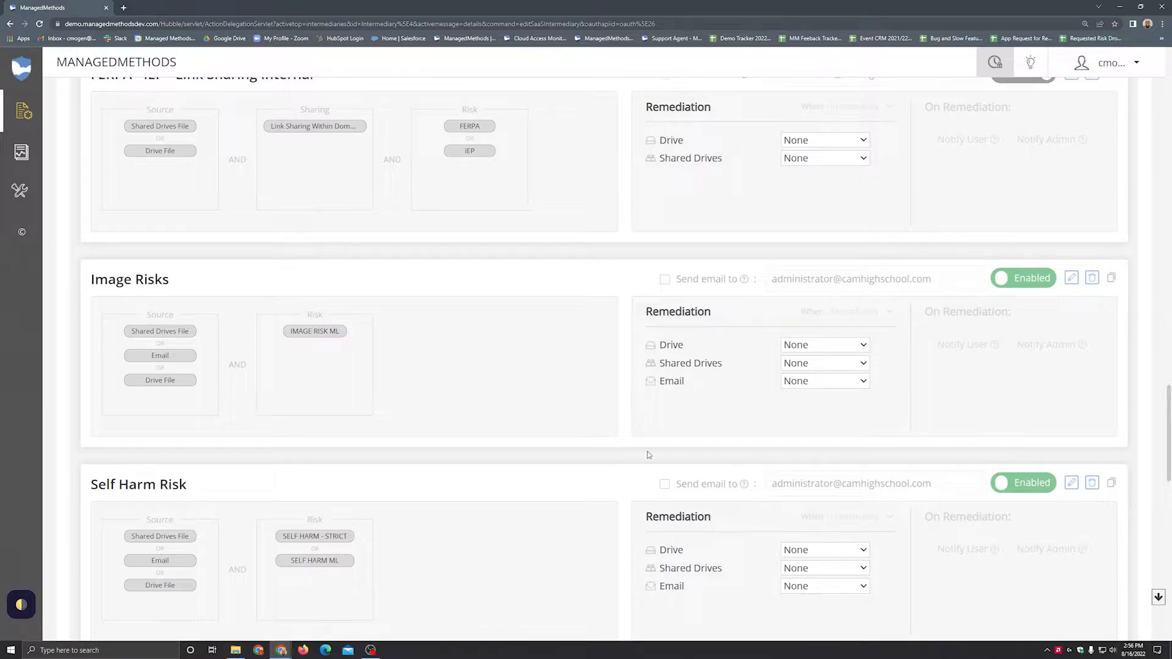
click(664, 279)
click(664, 484)
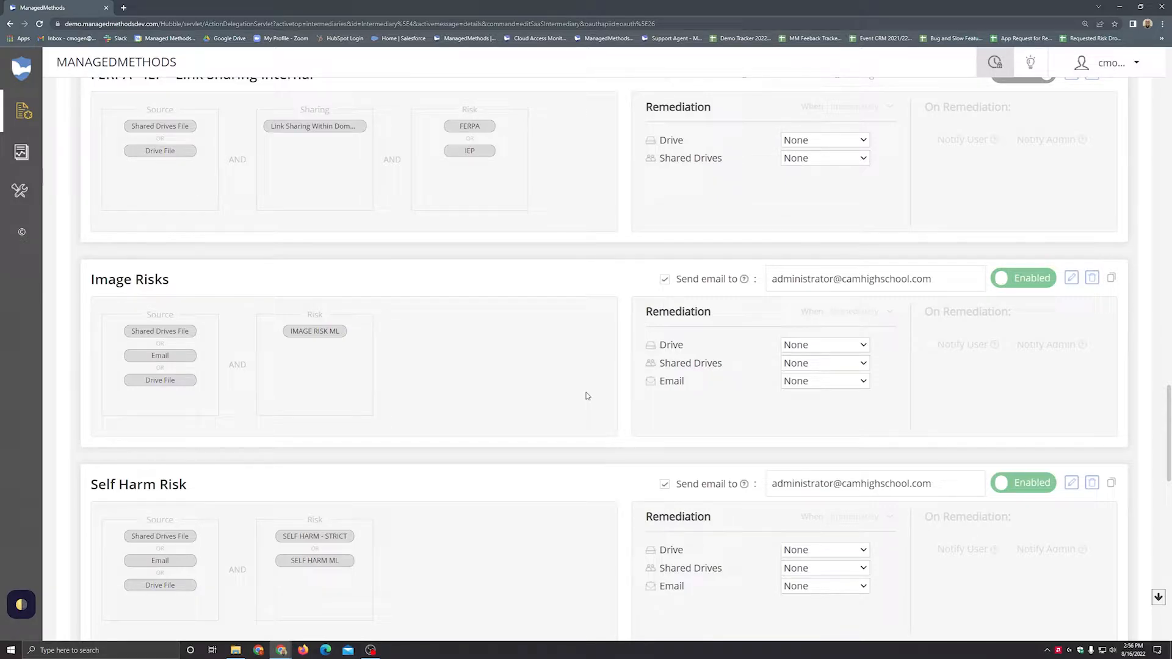
Step: Turn the email notification off again for the Self Harm Risk and Image Risks policies
scroll(588, 396, down, 2)
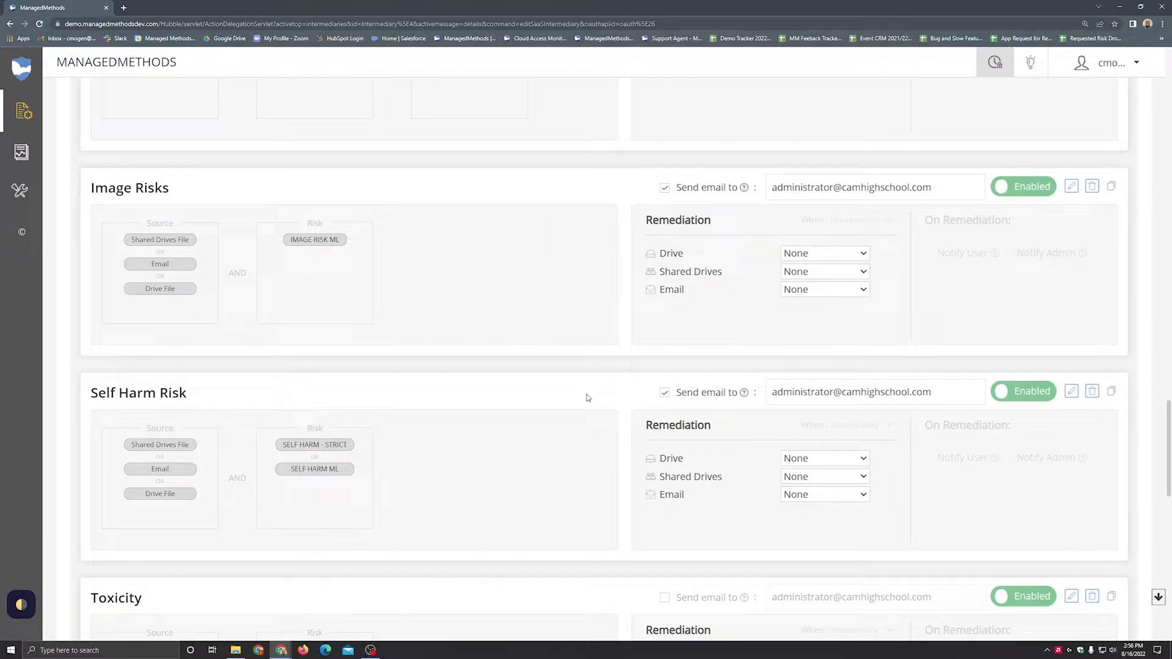
click(665, 393)
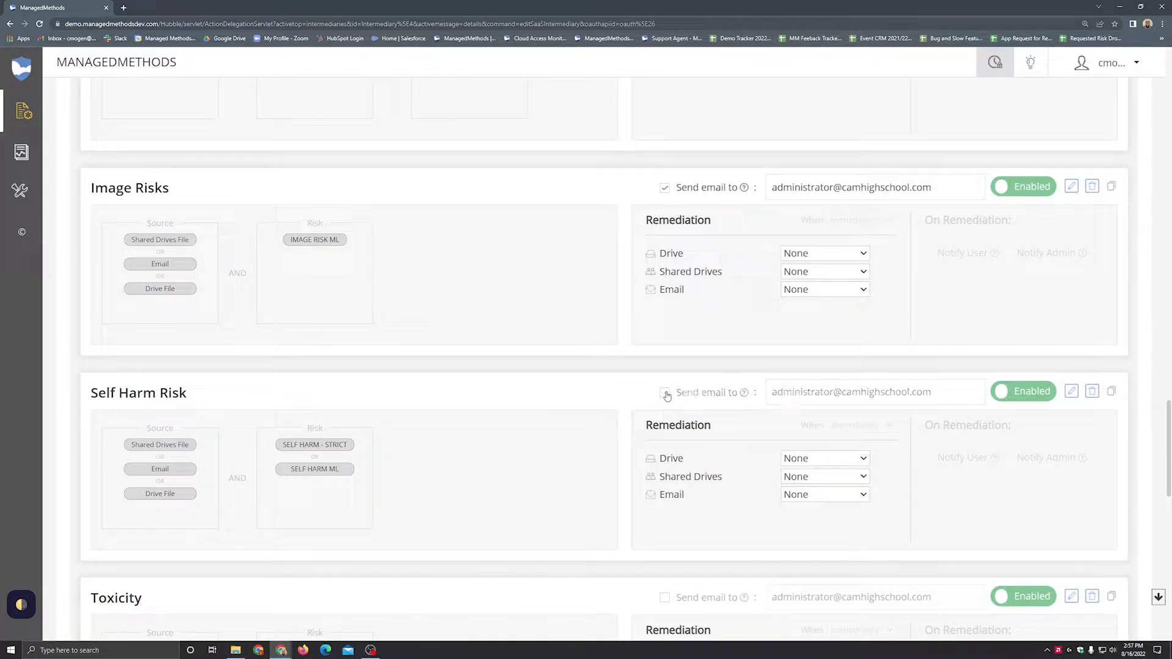
click(665, 194)
Step: Examine the remediation actions offered for Drive, Shared Drives and Email in the SSN or Credit Cards - Leaving Organization policy
scroll(641, 458, up, 15)
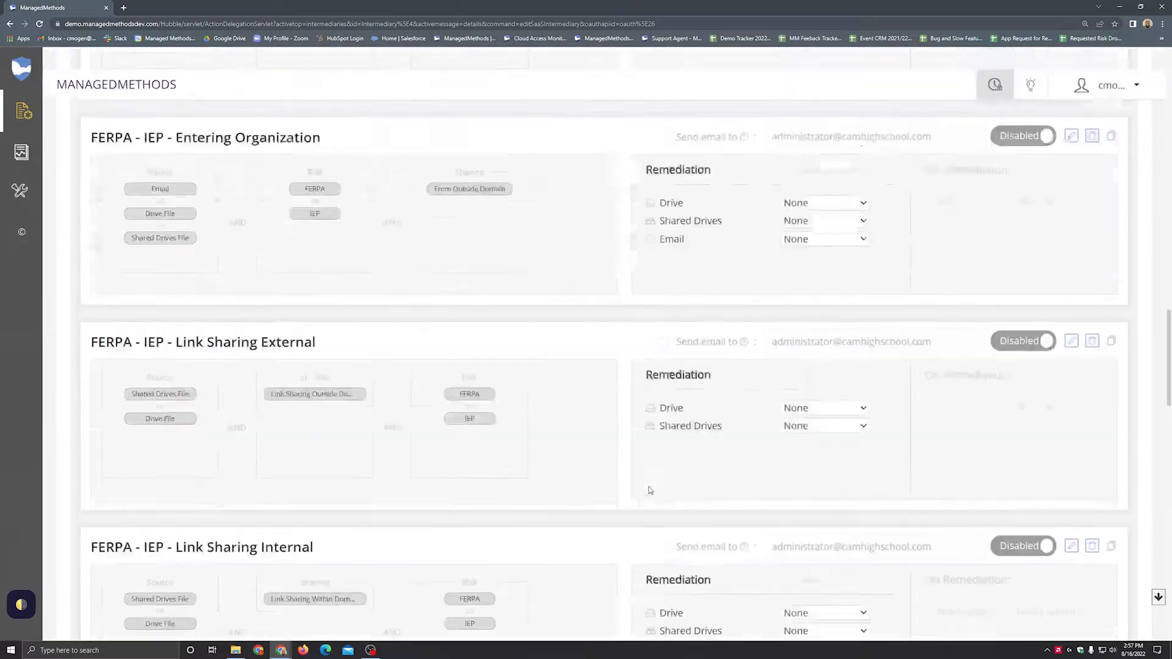
scroll(650, 491, up, 8)
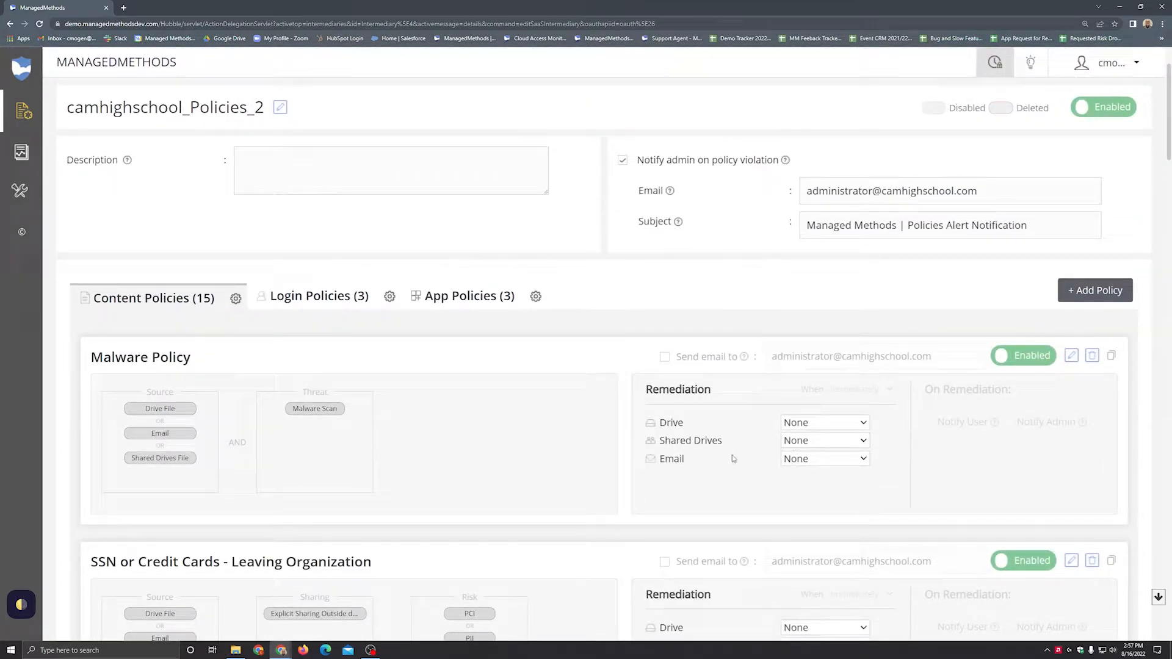
scroll(736, 457, down, 2)
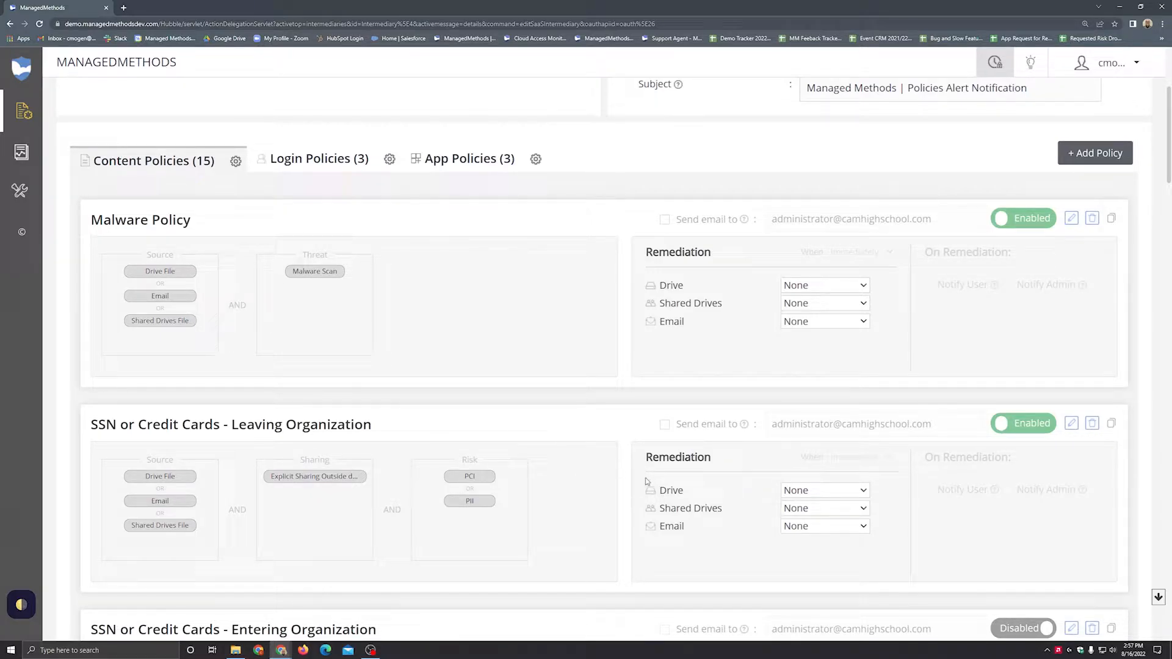
click(801, 490)
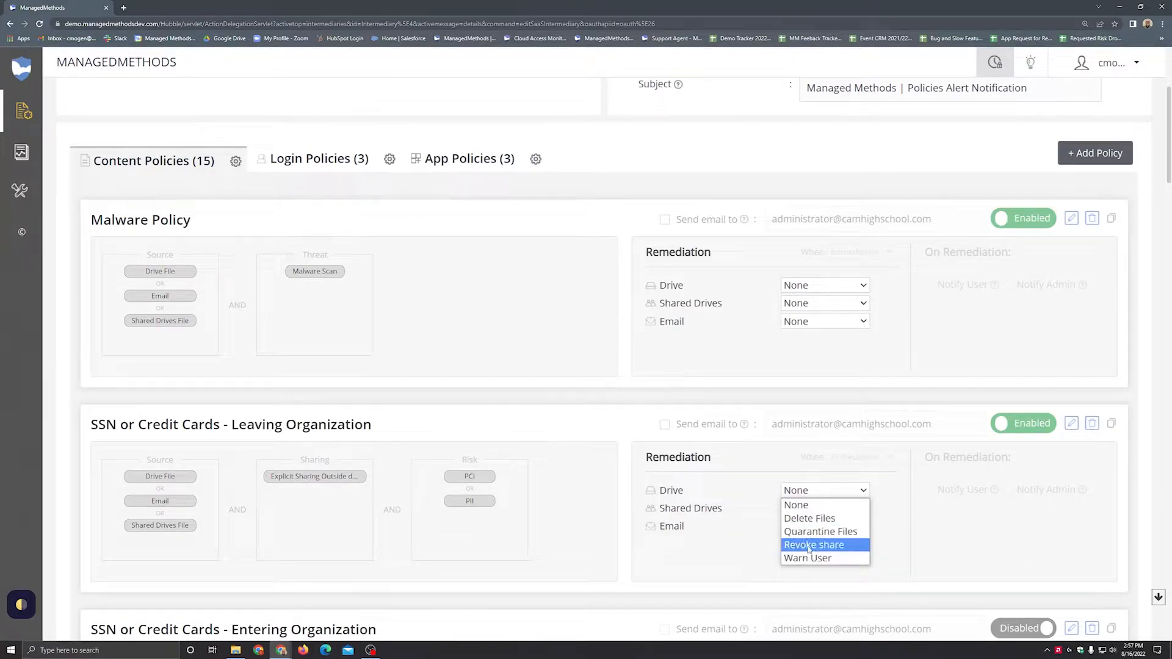
click(756, 496)
click(797, 509)
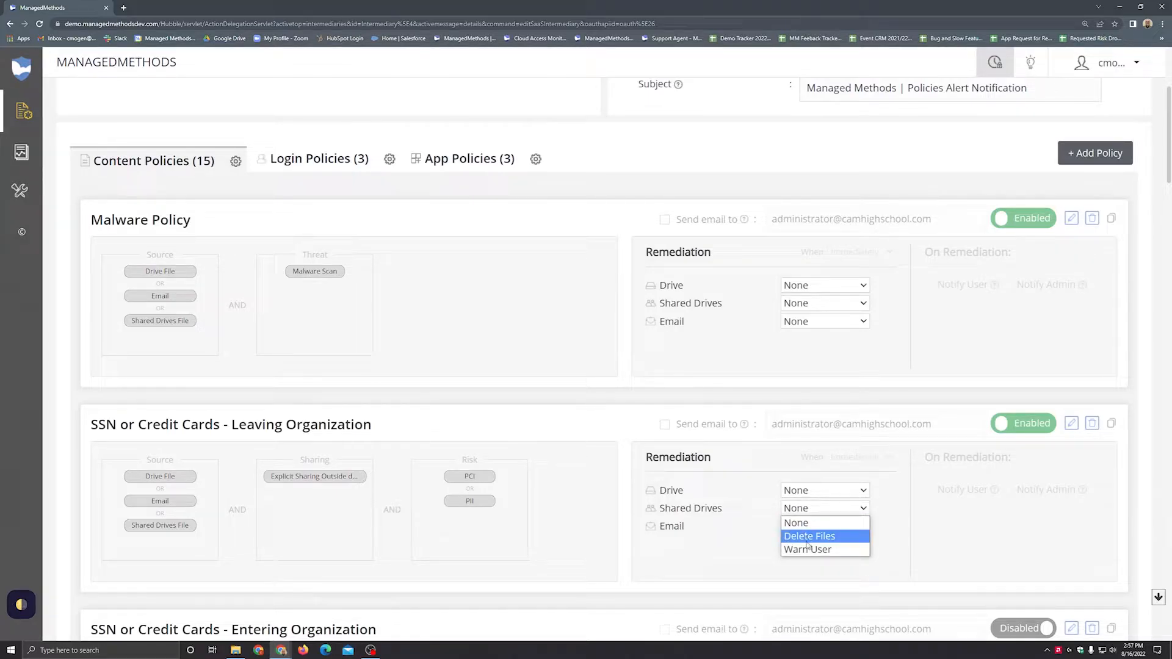
click(764, 527)
click(802, 526)
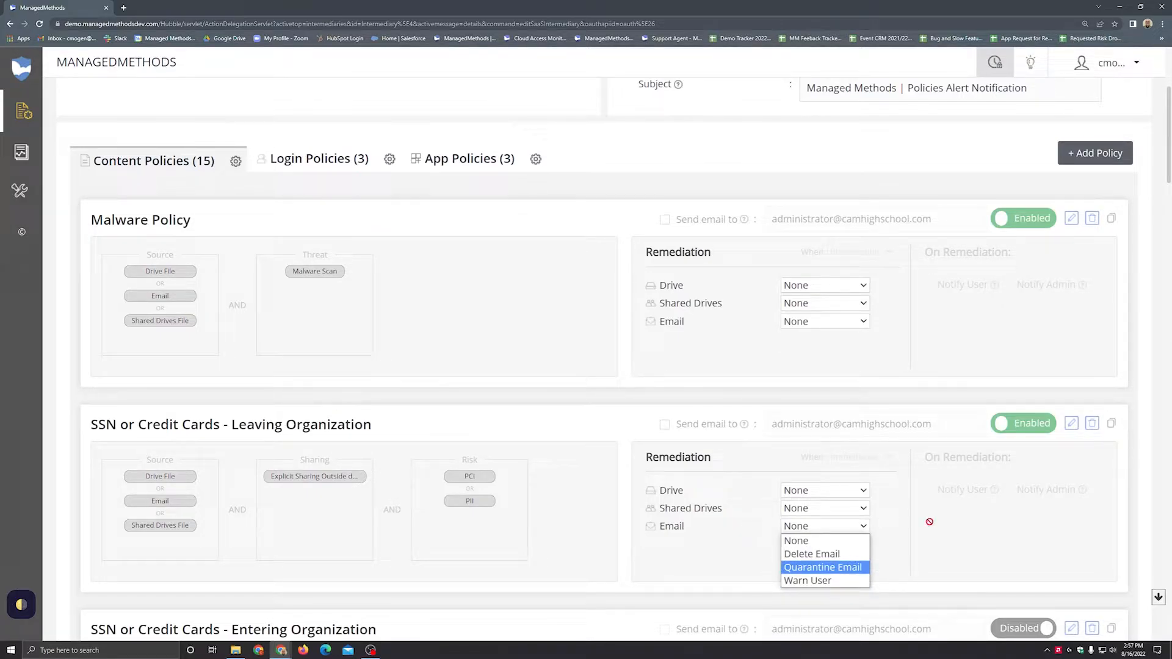
click(937, 520)
Step: Compare the delete and quarantine actions offered for Drive and Email in the SSN or Credit Cards - Leaving Organization policy
click(825, 489)
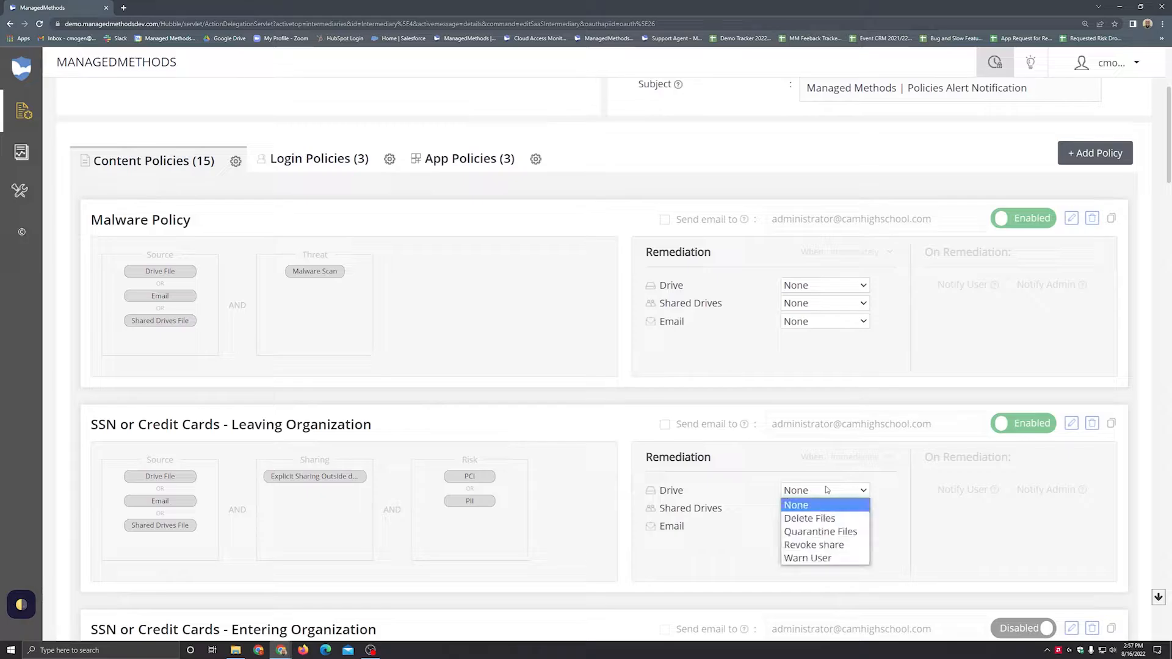
click(897, 499)
click(824, 526)
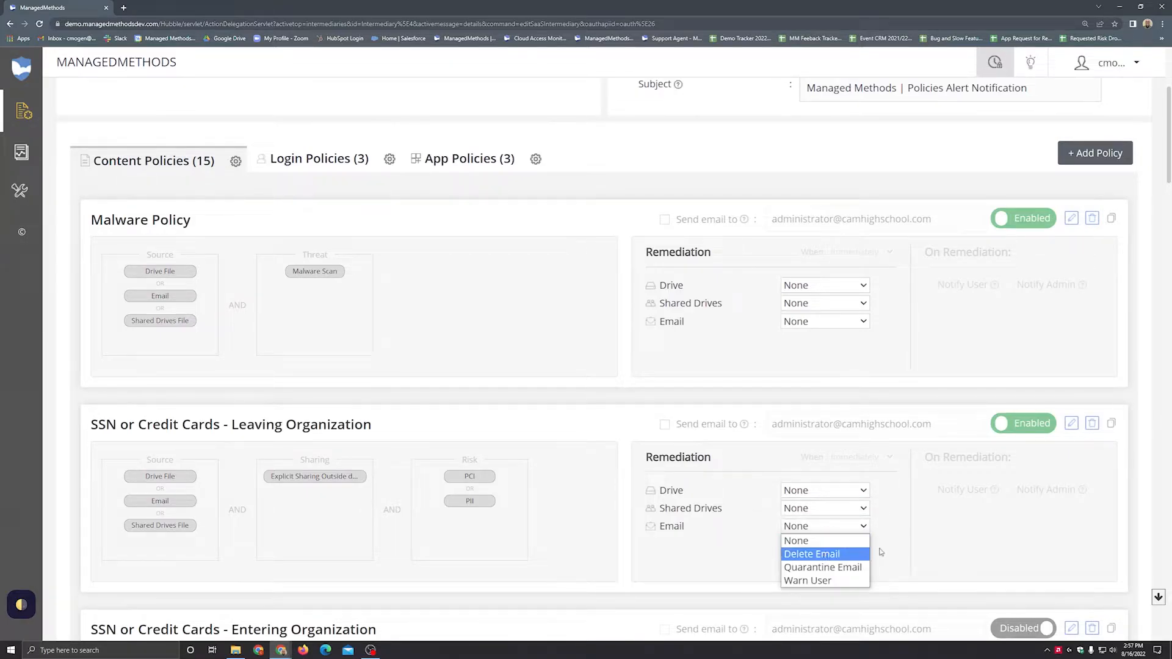
key(Down)
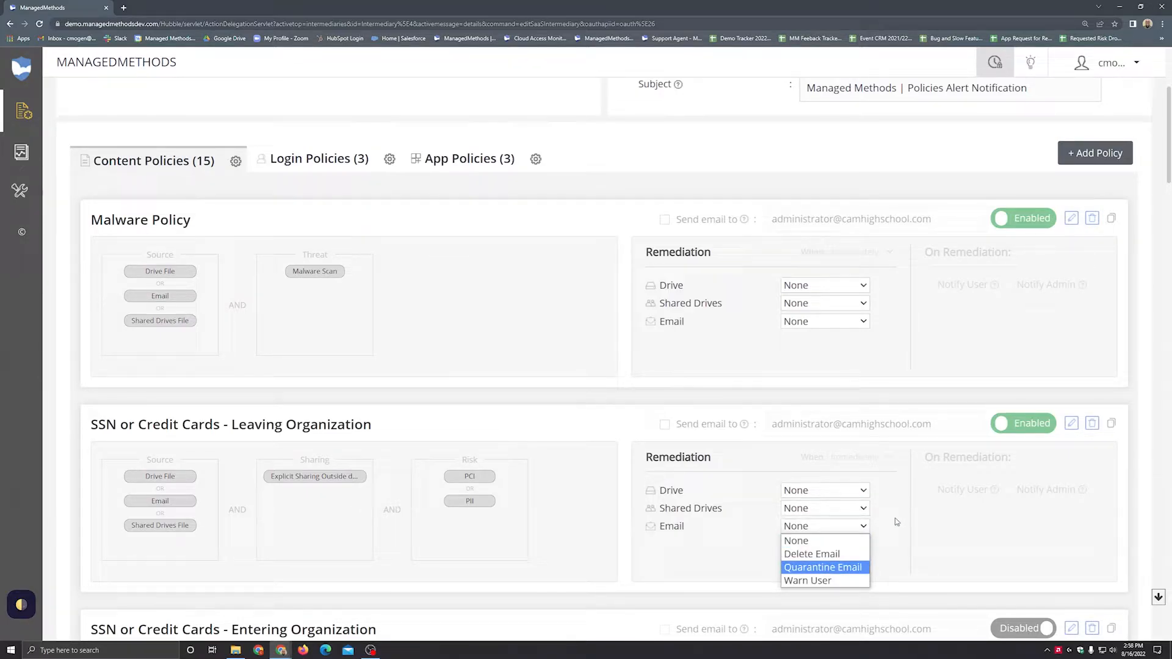
click(896, 522)
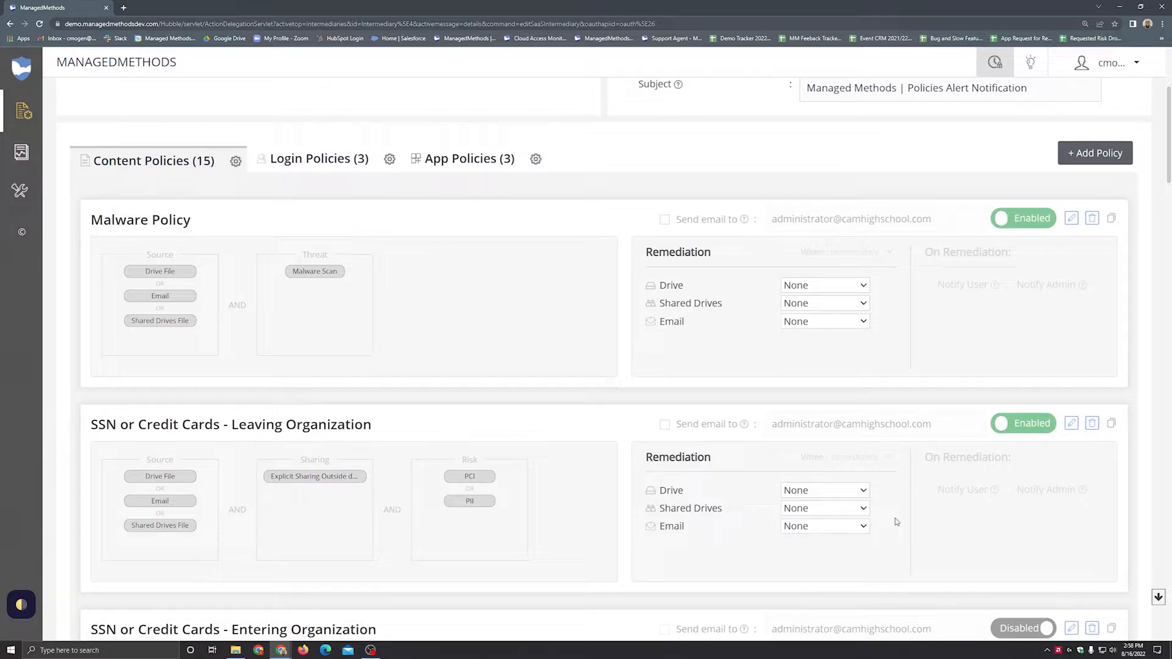
Step: Set the Leaving Organization policy's Drive remediation to Revoke share, with its timing set to Immediately
click(824, 490)
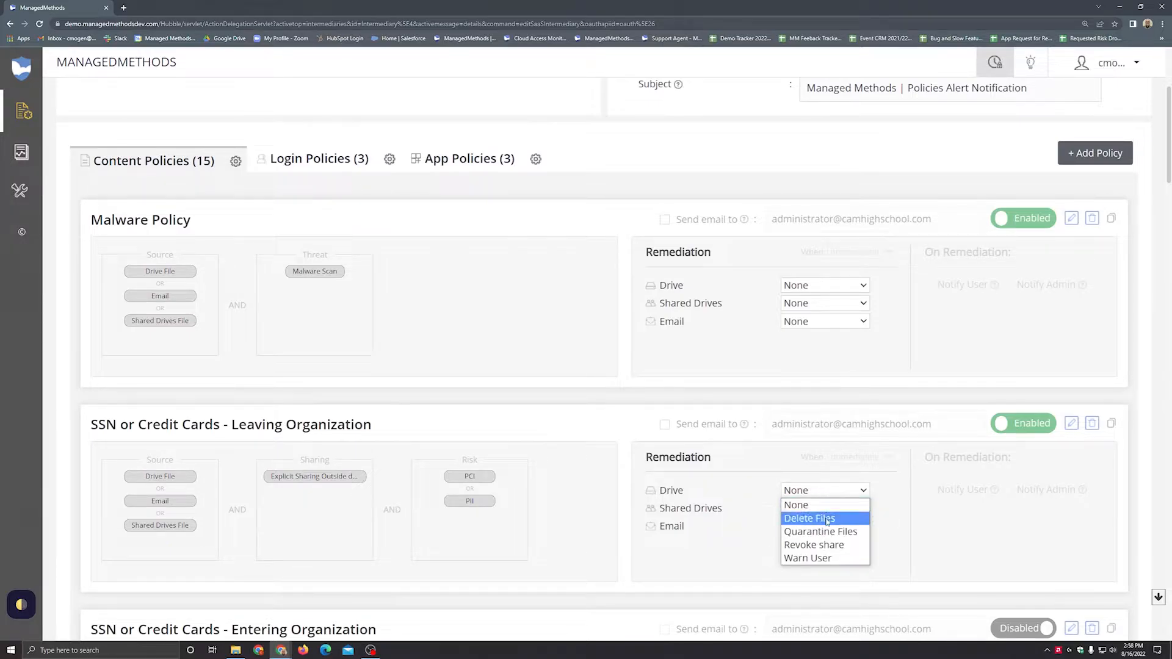
click(820, 548)
click(841, 459)
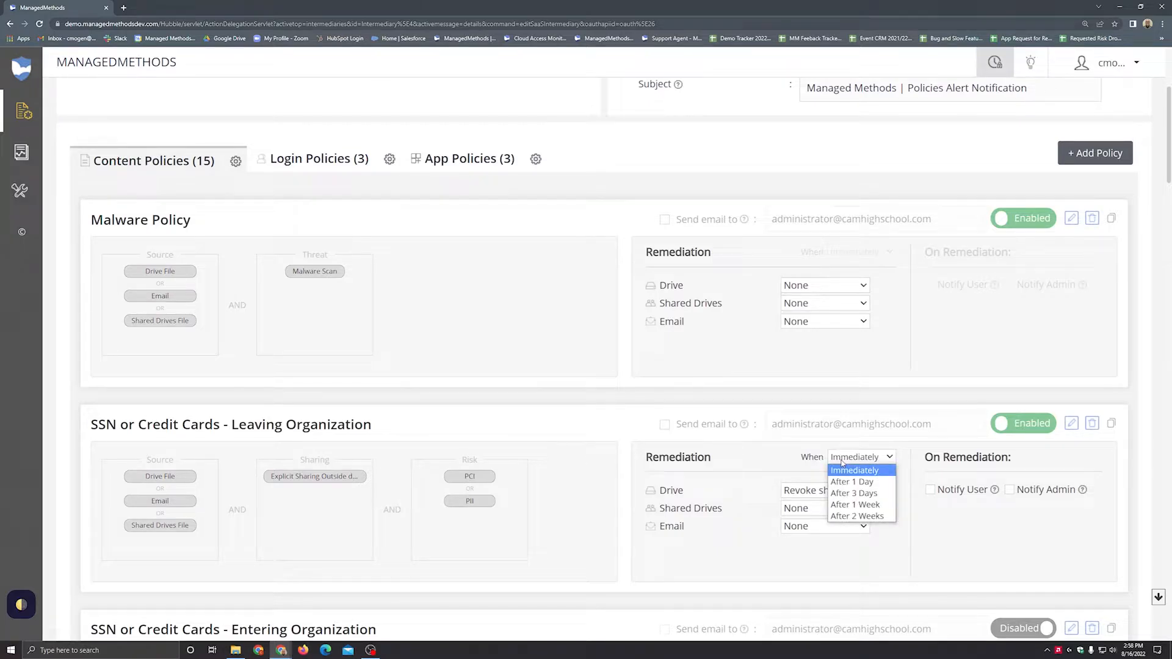
click(892, 471)
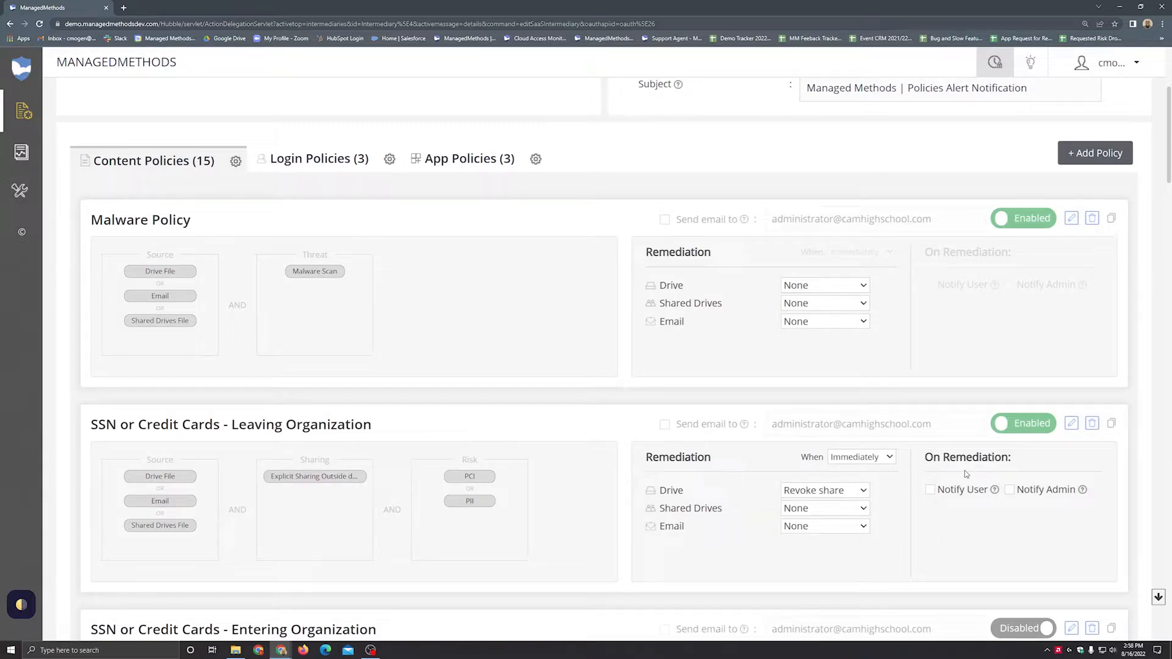
Step: Try out Notify User with its warning message dialog and Notify Admin on remediation, and leave both notifications off without a message
click(931, 491)
click(1023, 459)
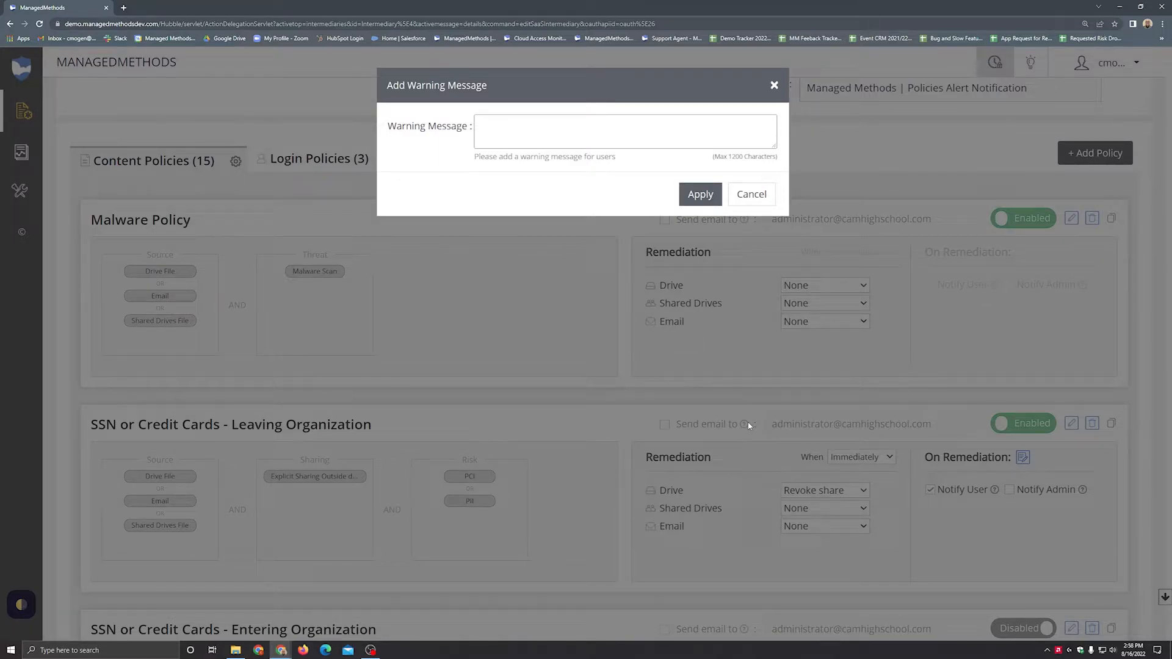
click(758, 195)
click(1010, 491)
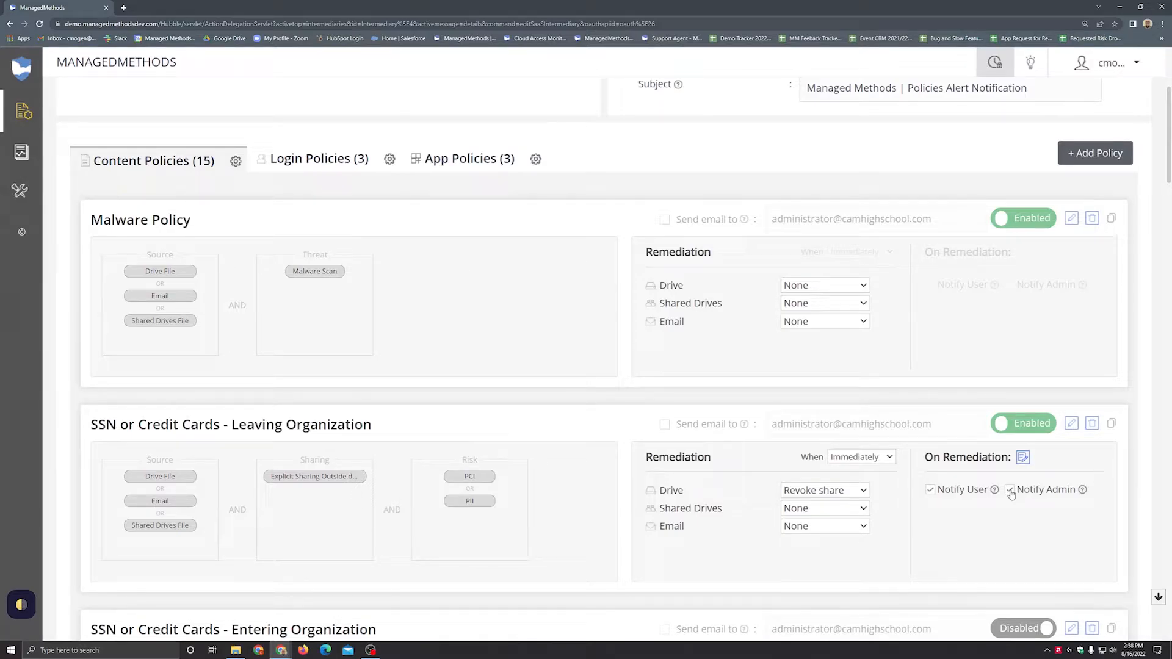
click(1010, 491)
Step: Set the Drive, Shared Drives and Email remediation of the SSN or Credit Cards - Leaving Organization policy to Warn User
click(837, 492)
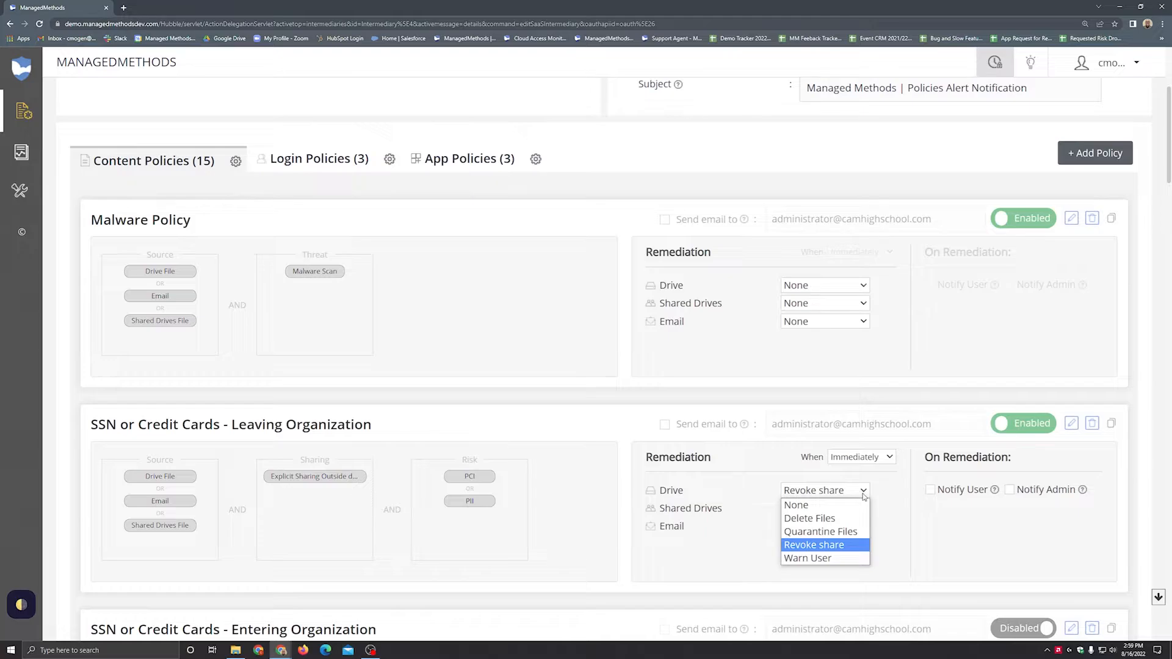
click(827, 514)
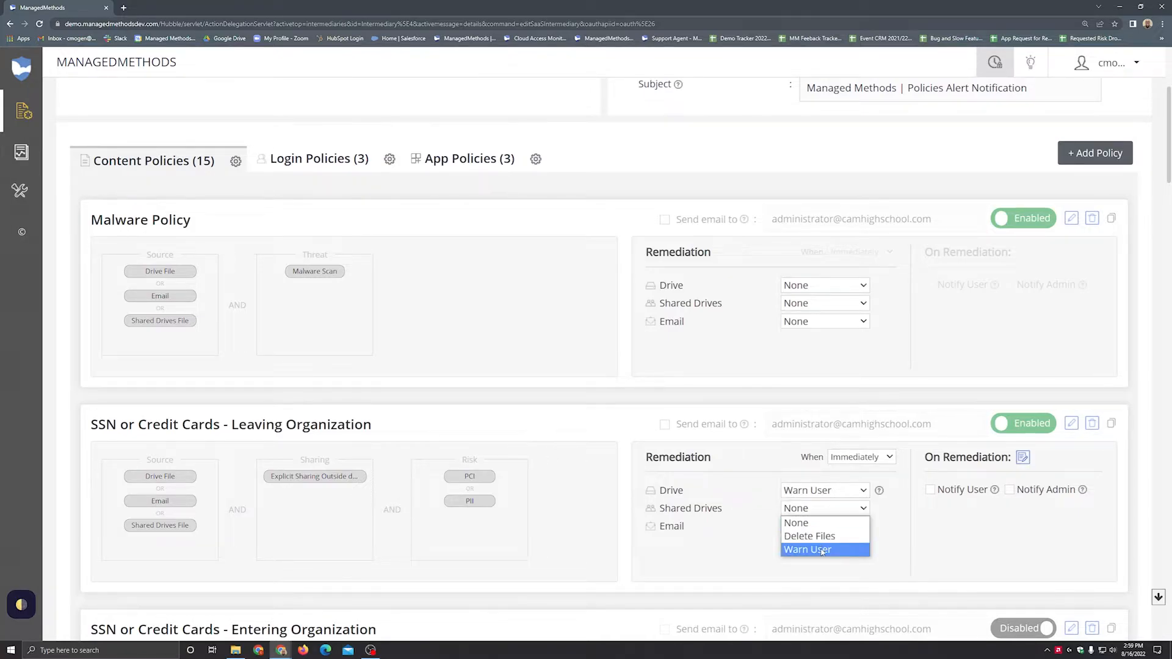
click(823, 548)
click(823, 526)
click(823, 580)
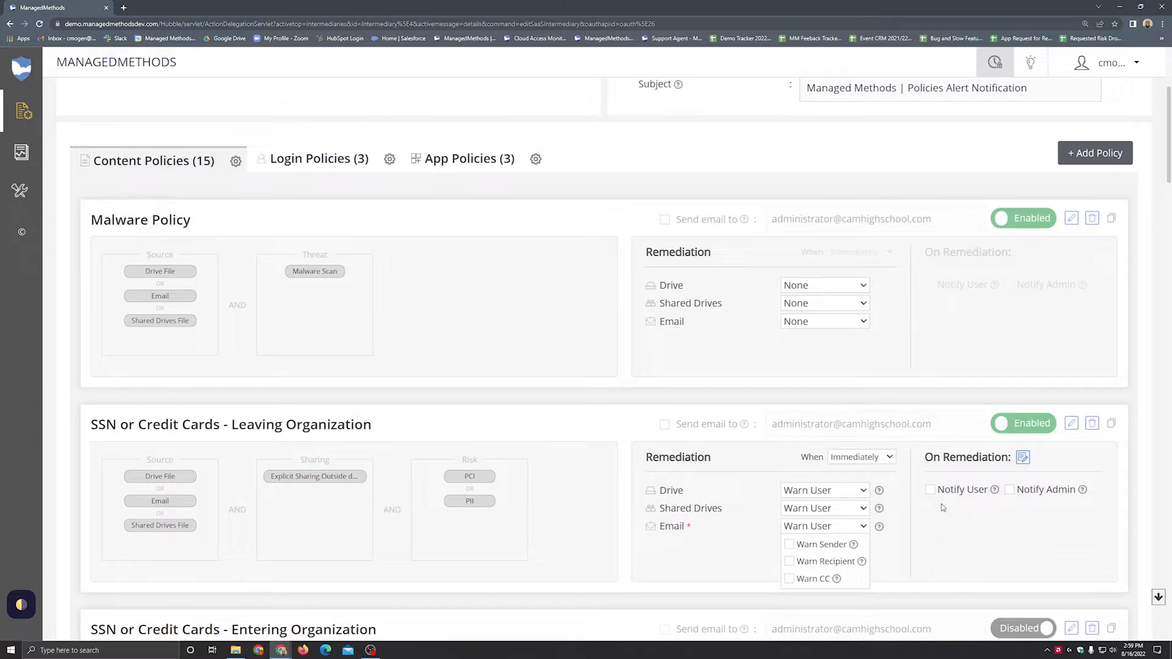
Step: Reset the Leaving Organization policy's Email, Shared Drives and Drive remediation to None
click(857, 528)
click(805, 541)
click(810, 510)
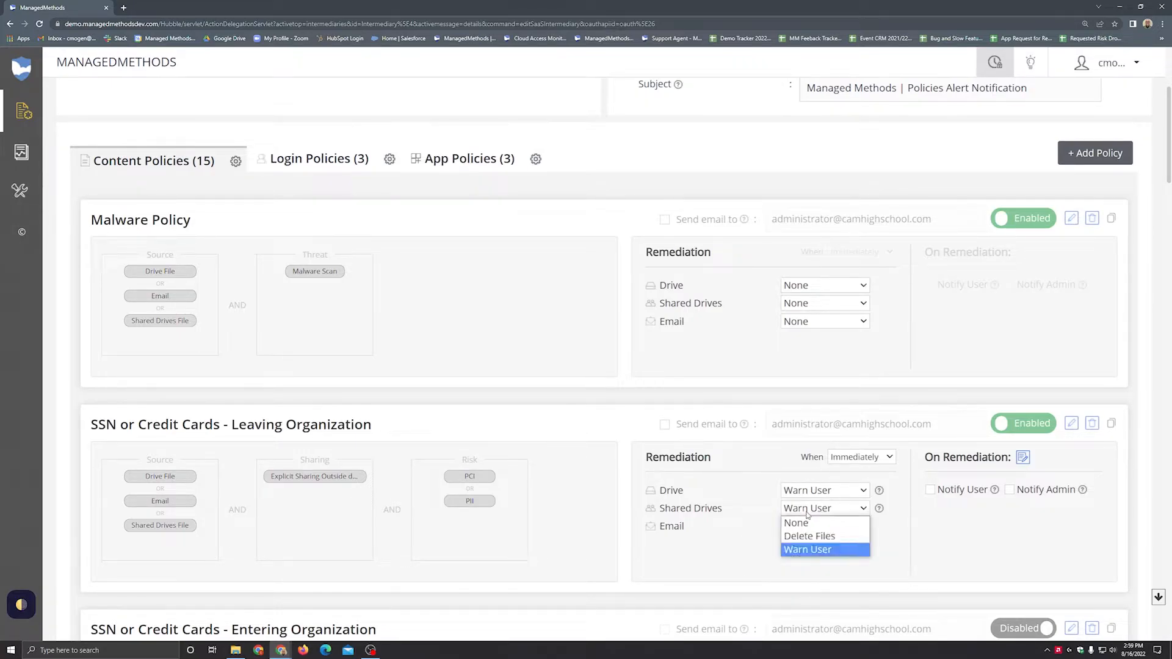
click(805, 523)
click(809, 492)
click(802, 505)
Step: Examine the sources, sharing conditions and risks of the SSN, CCN, FERPA - IEP, Image Risks and Self Harm Risk content policies
scroll(801, 505, down, 3)
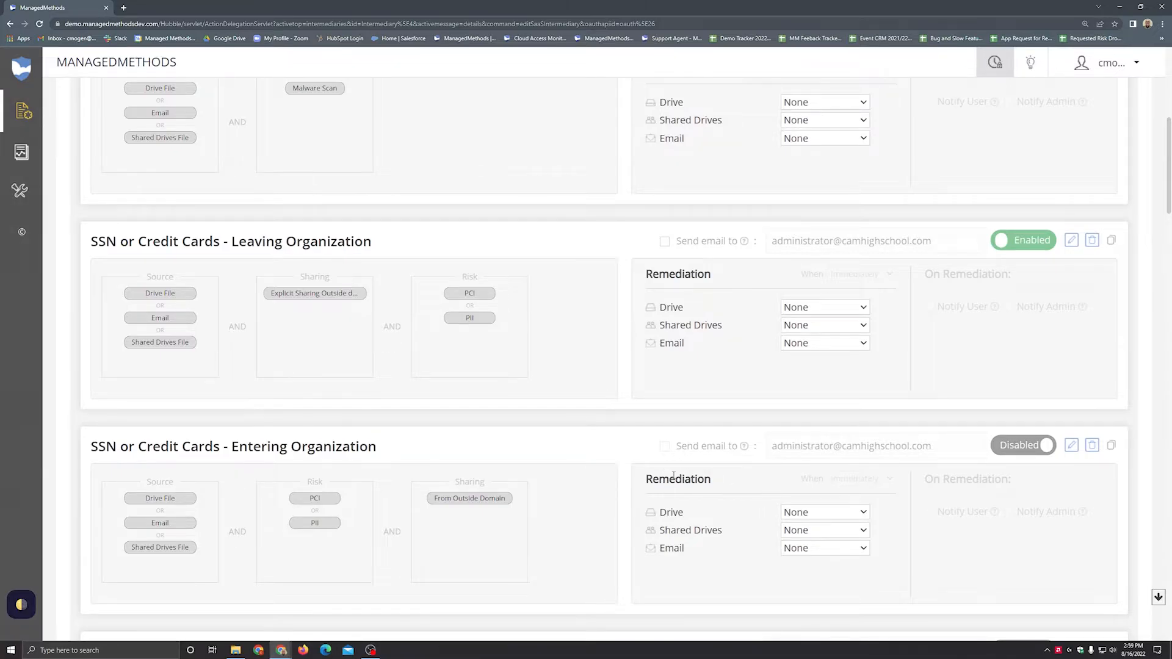
scroll(497, 462, down, 2)
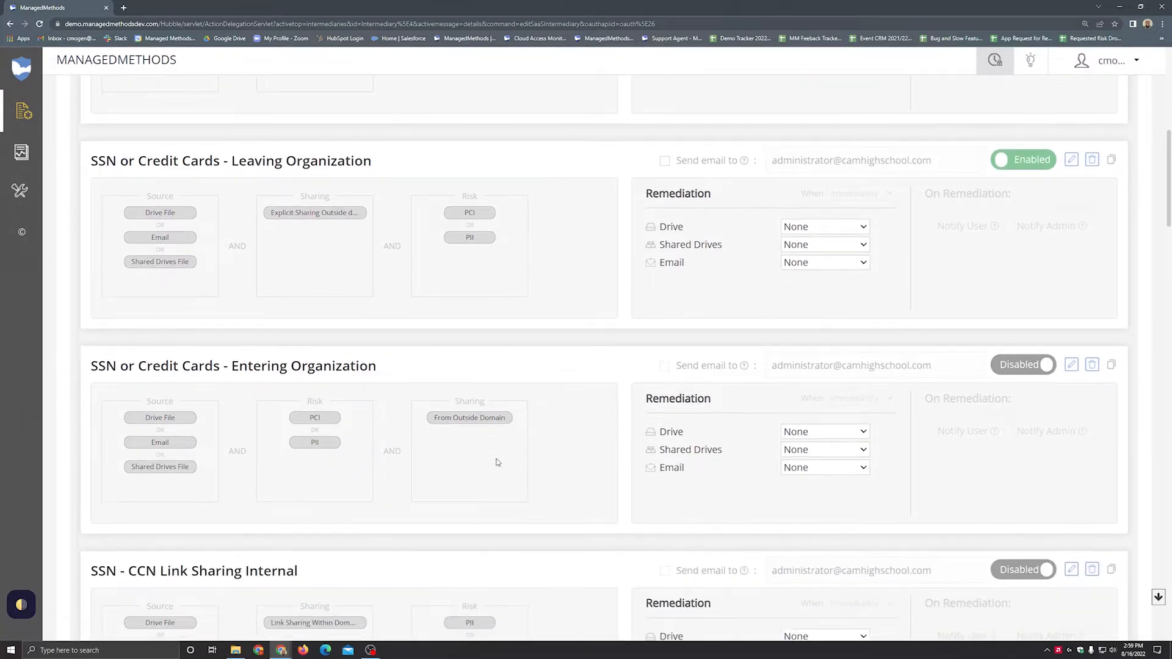
scroll(497, 462, down, 3)
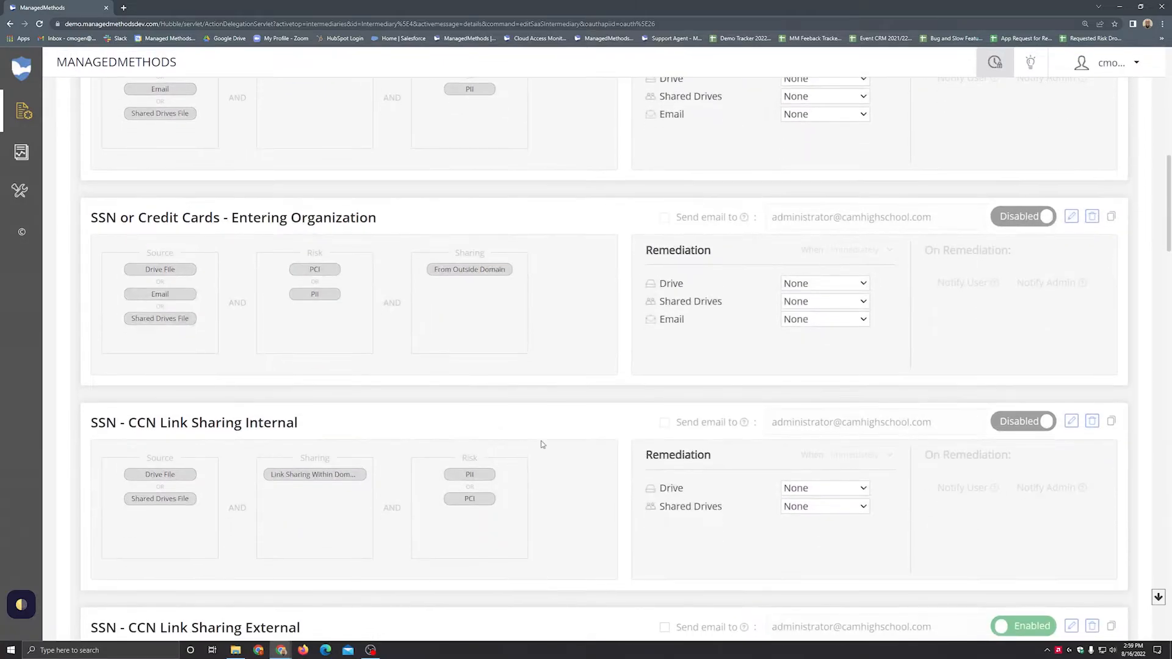
scroll(550, 440, down, 1)
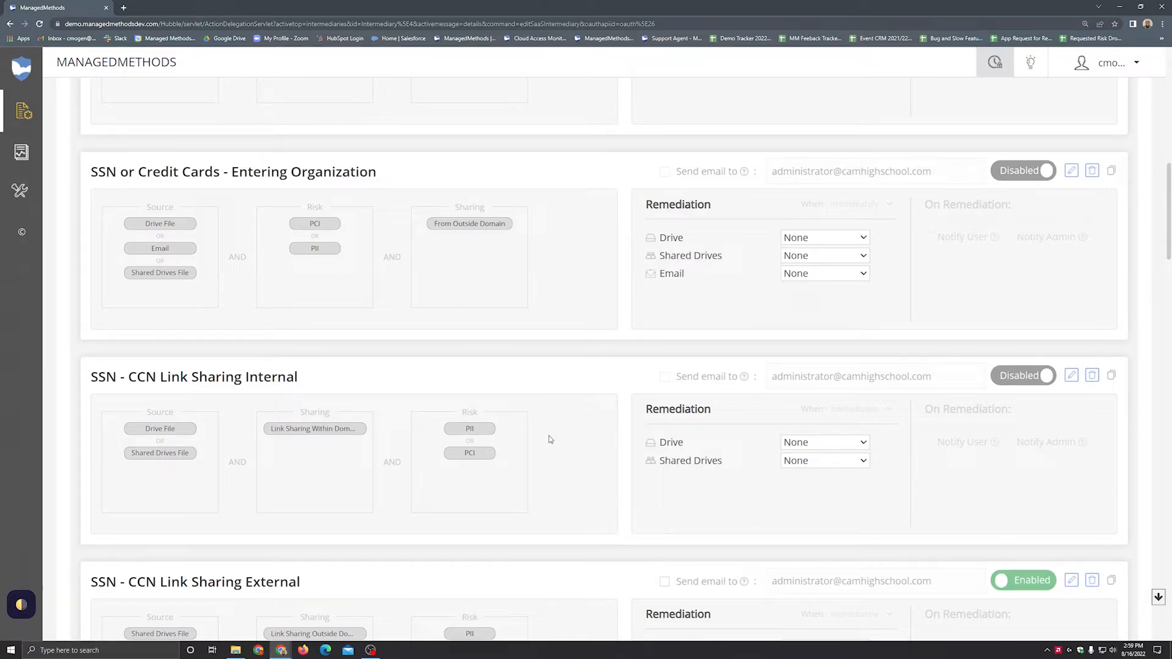
scroll(551, 466, down, 3)
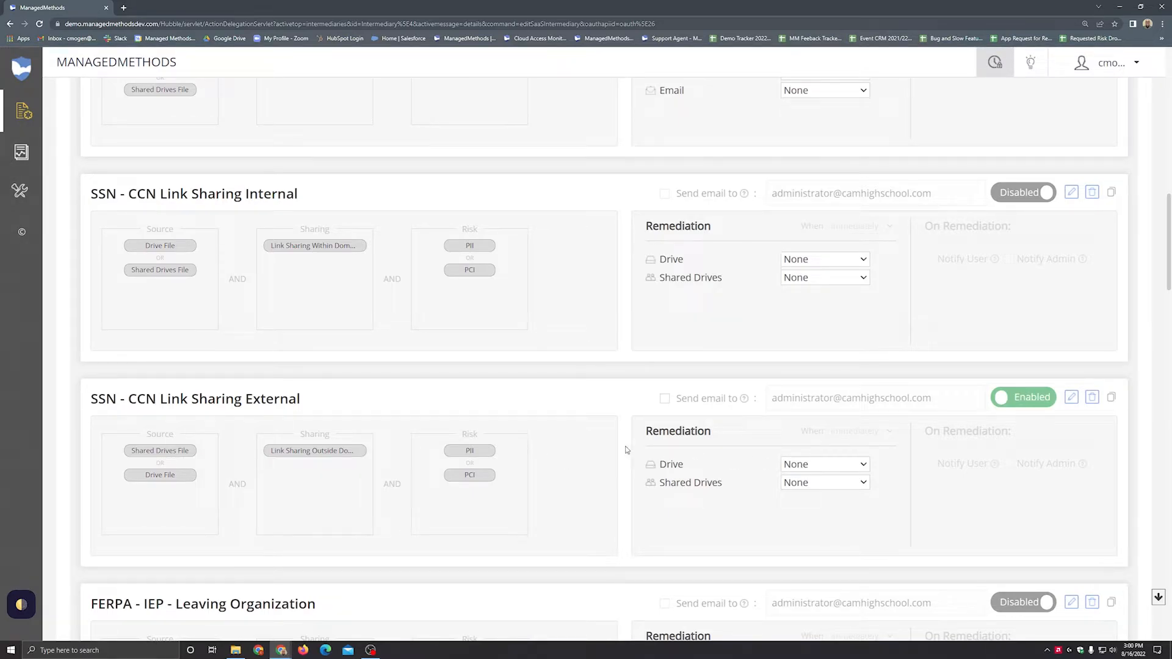
scroll(625, 448, down, 7)
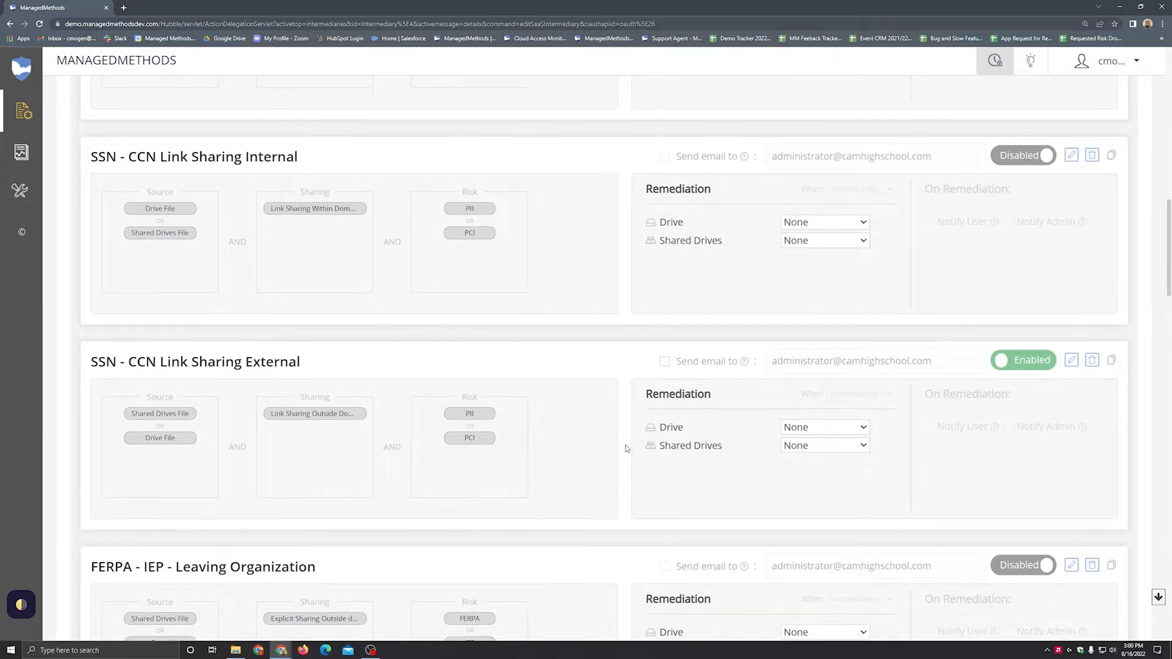
scroll(625, 448, down, 3)
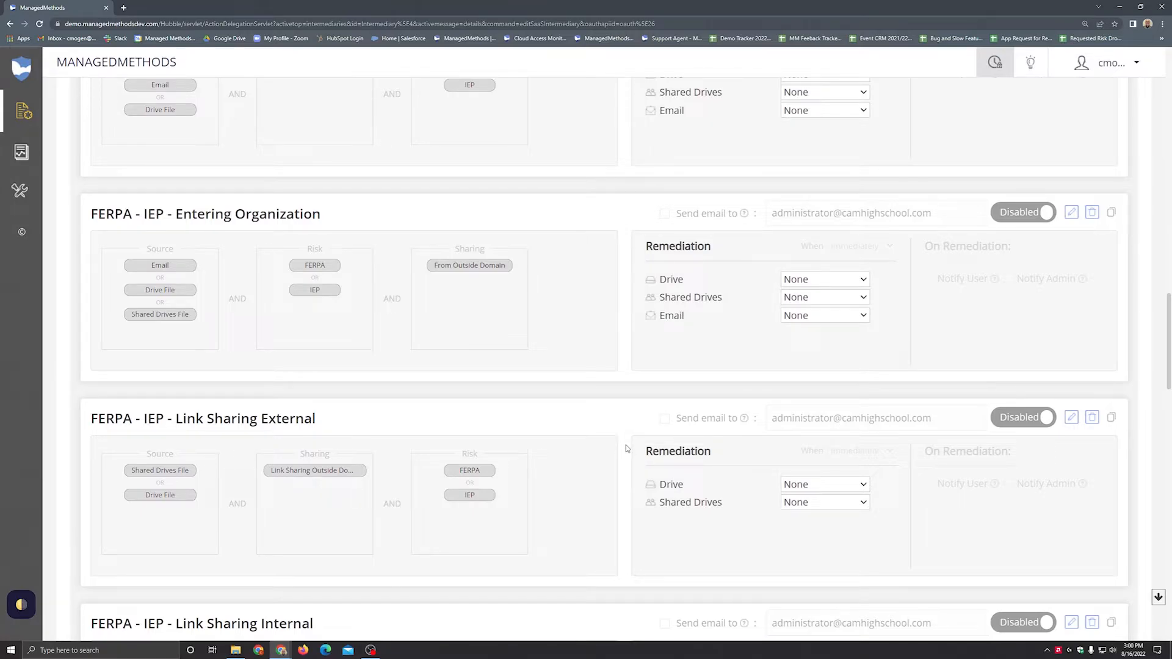
scroll(626, 448, down, 8)
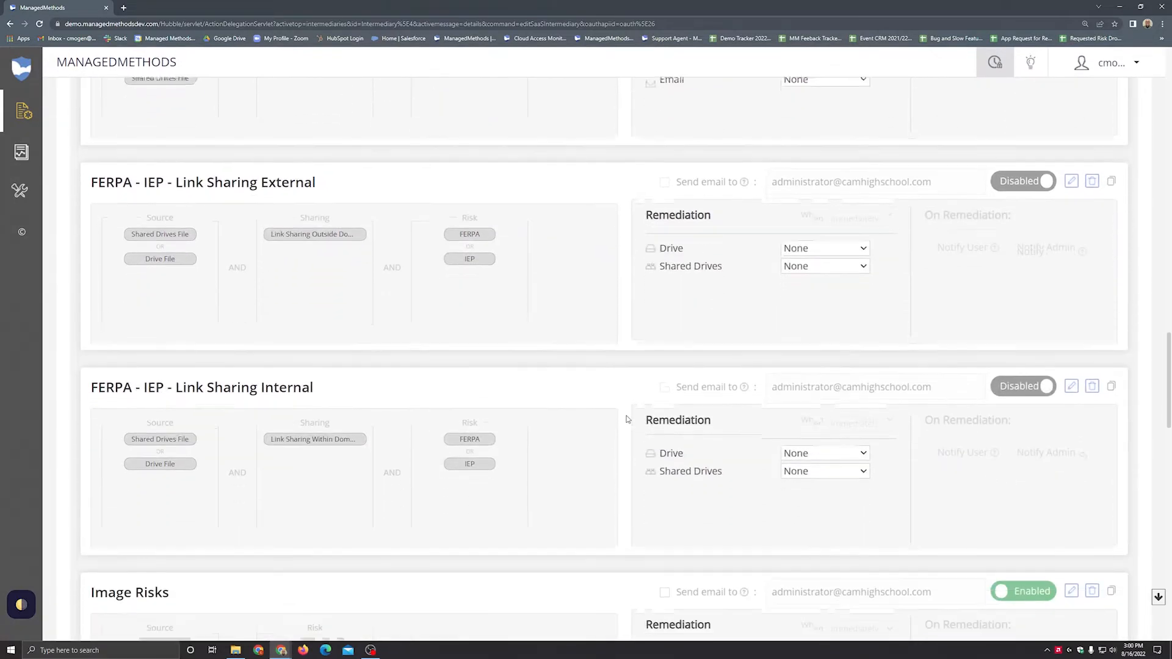
scroll(627, 419, down, 2)
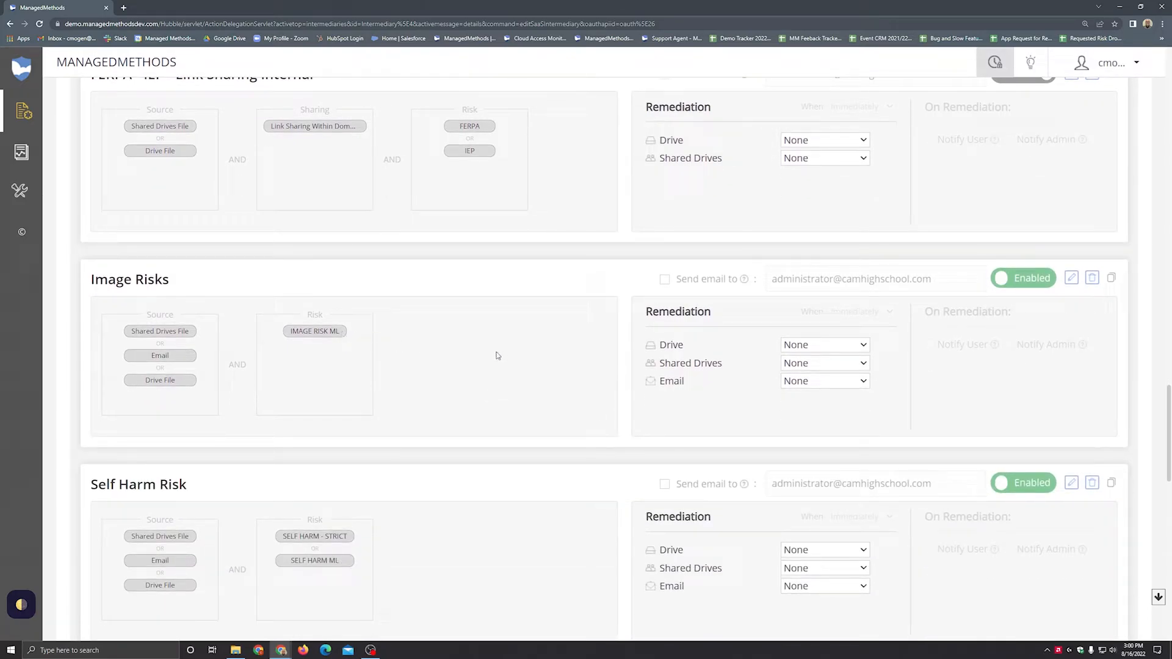
Step: Examine the Toxicity, Movies and Videos and Phishing content policies, including the Email remediation options of the Phishing policy
scroll(498, 356, down, 3)
scroll(411, 411, down, 3)
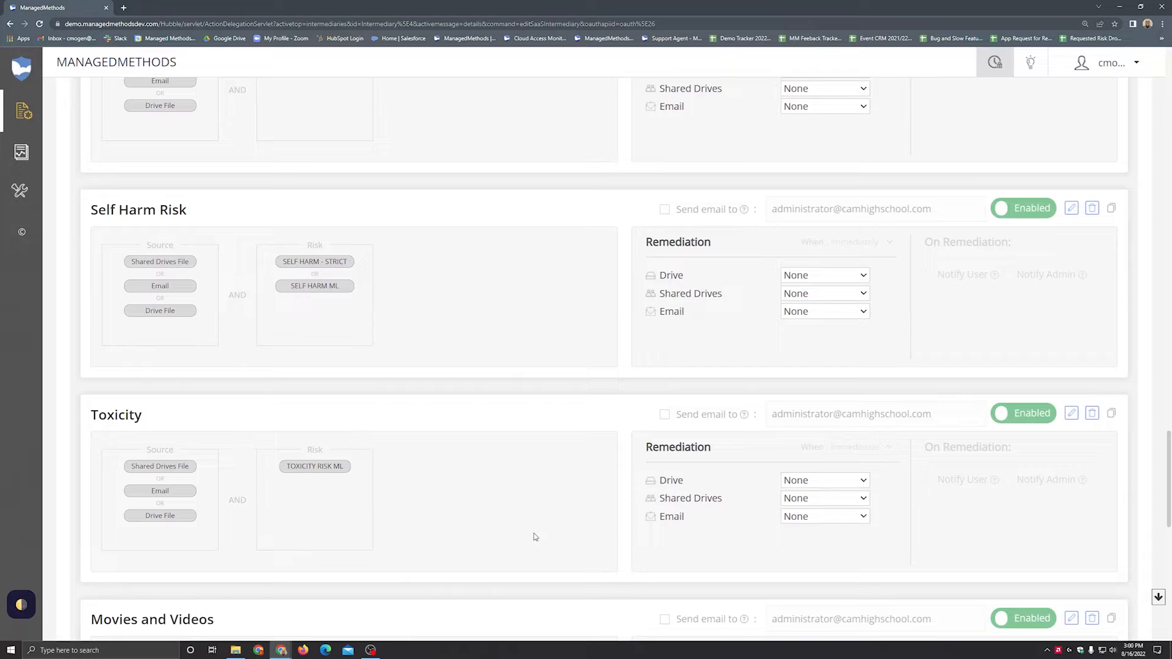
scroll(514, 473, down, 5)
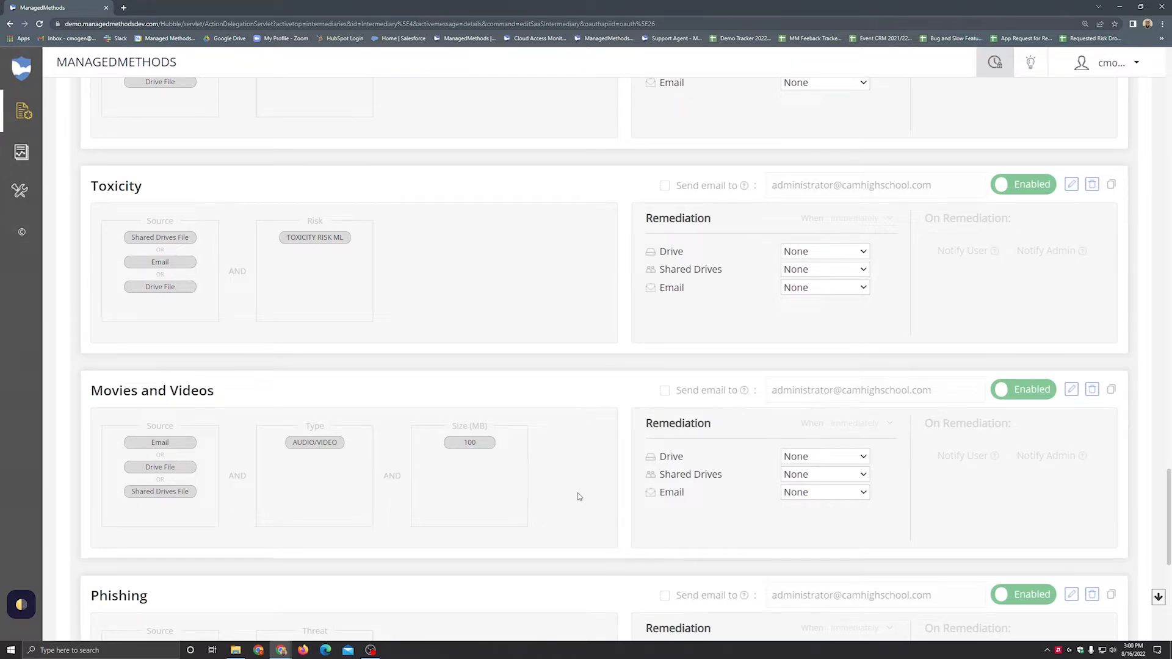
scroll(580, 482, down, 2)
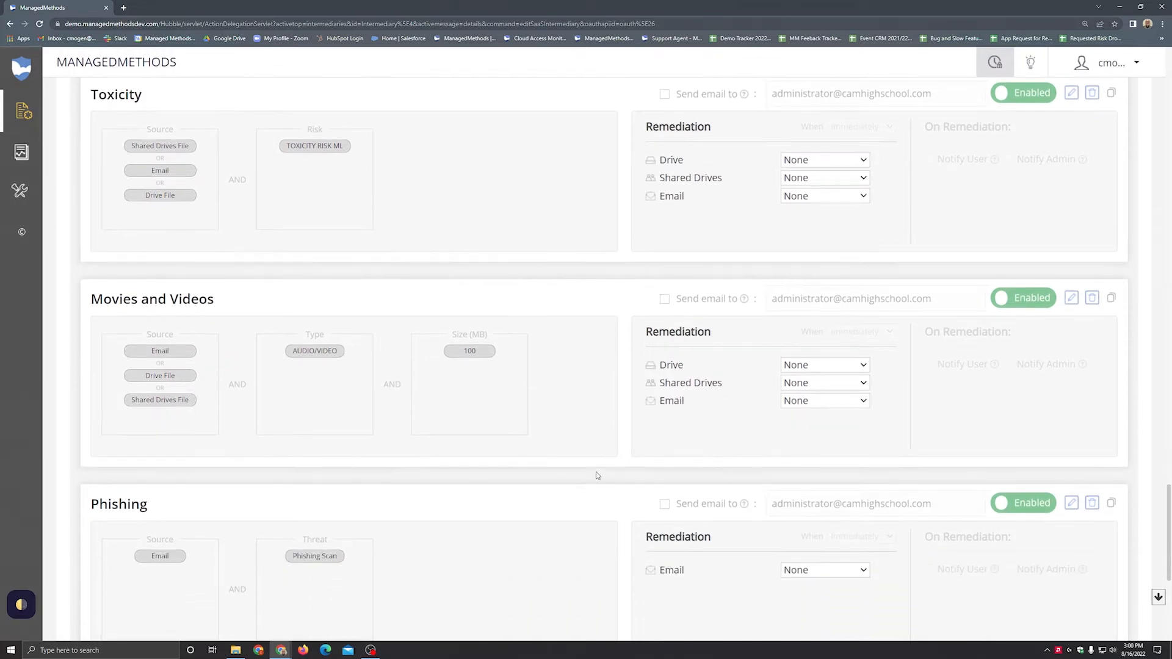
scroll(593, 505, down, 1)
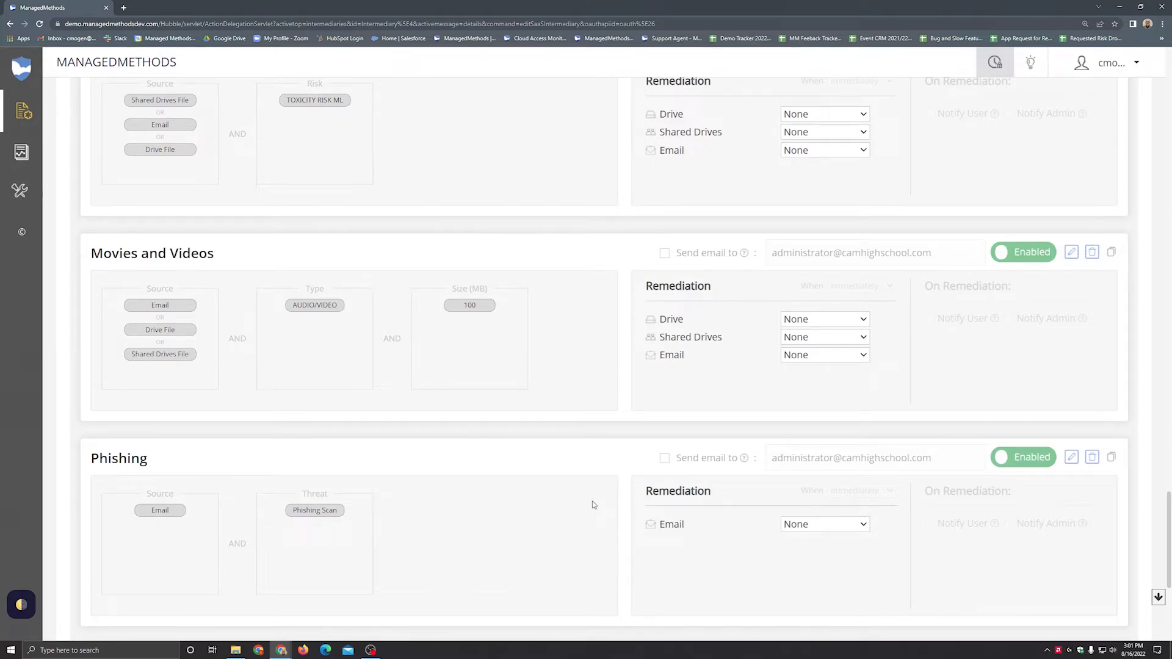
click(805, 525)
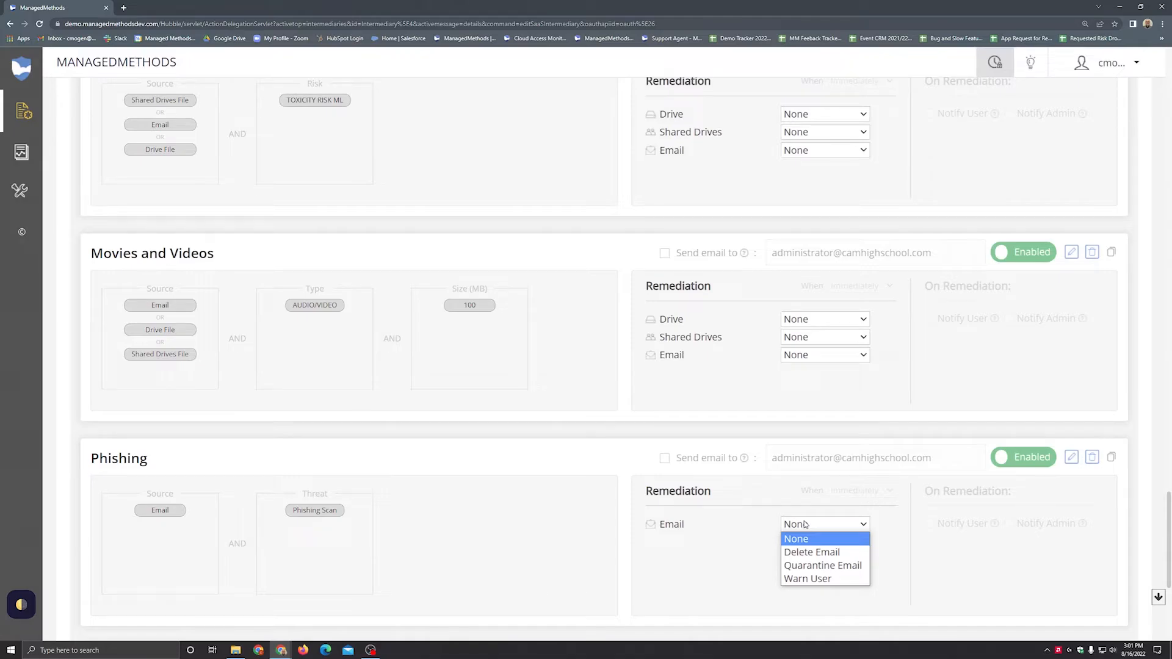
click(762, 514)
Step: Start adding a new content policy and examine its content conditions: Source, Type, Size (MB) and Owner From Organization
scroll(763, 516, up, 3)
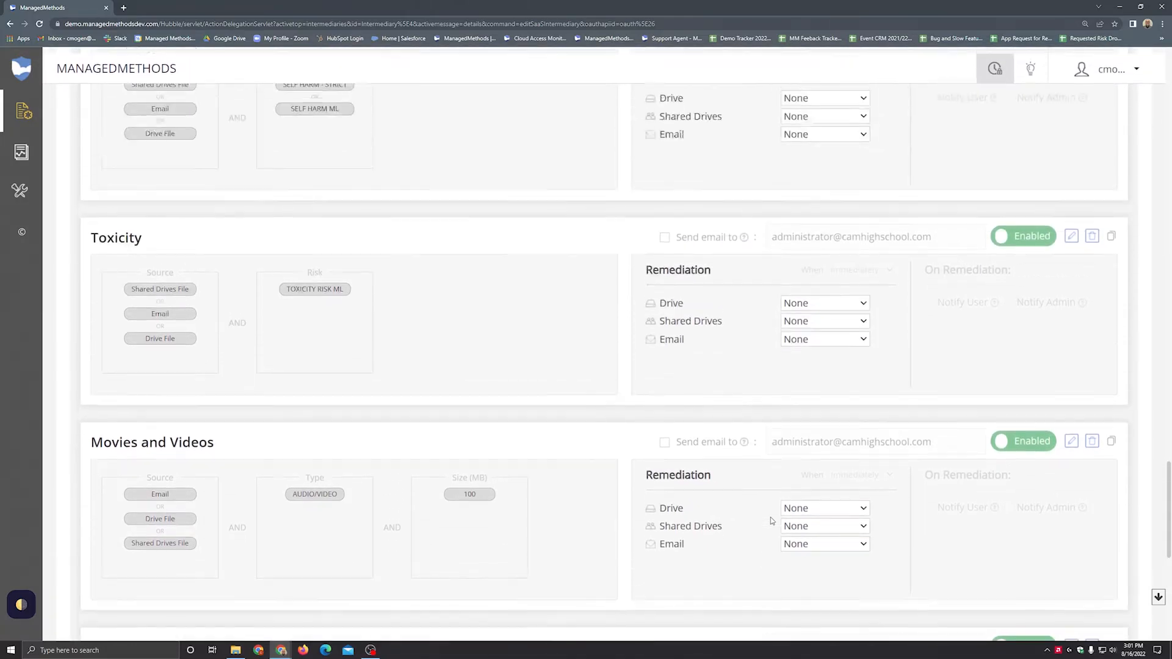
scroll(771, 520, up, 20)
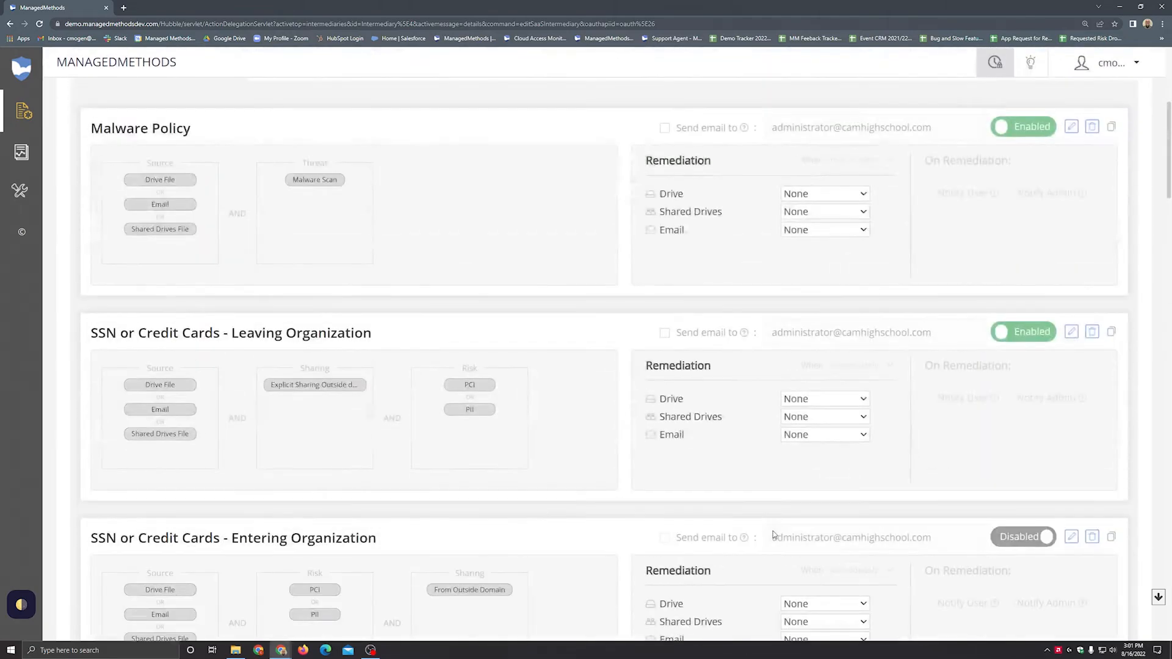
scroll(773, 534, up, 5)
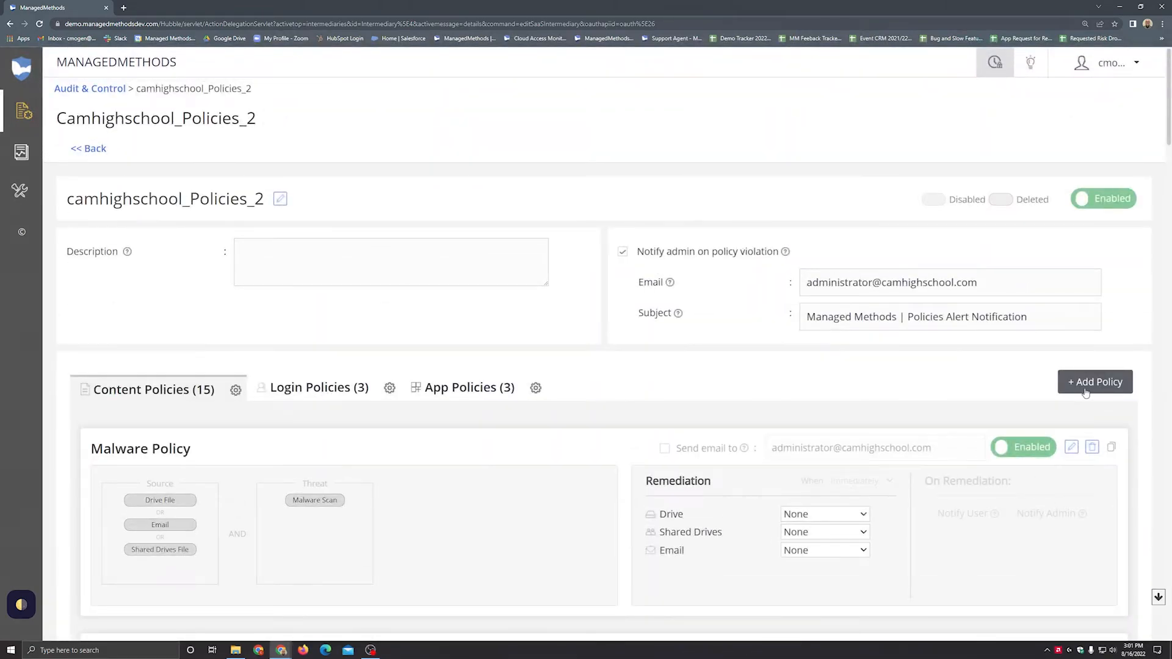
click(1104, 387)
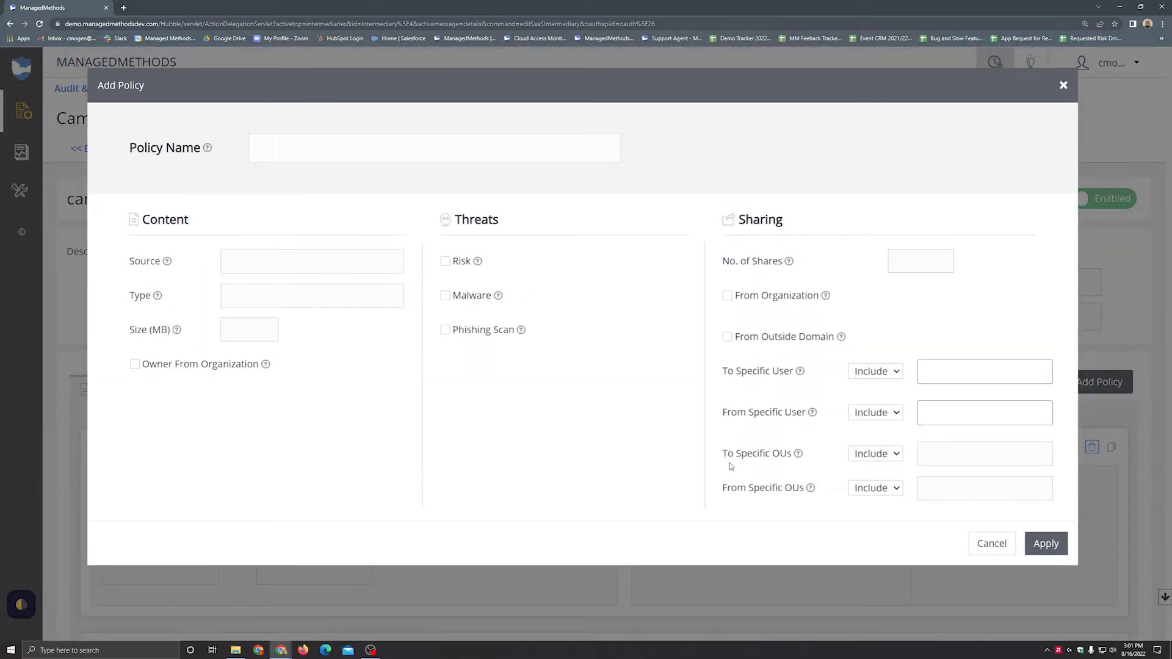
click(304, 270)
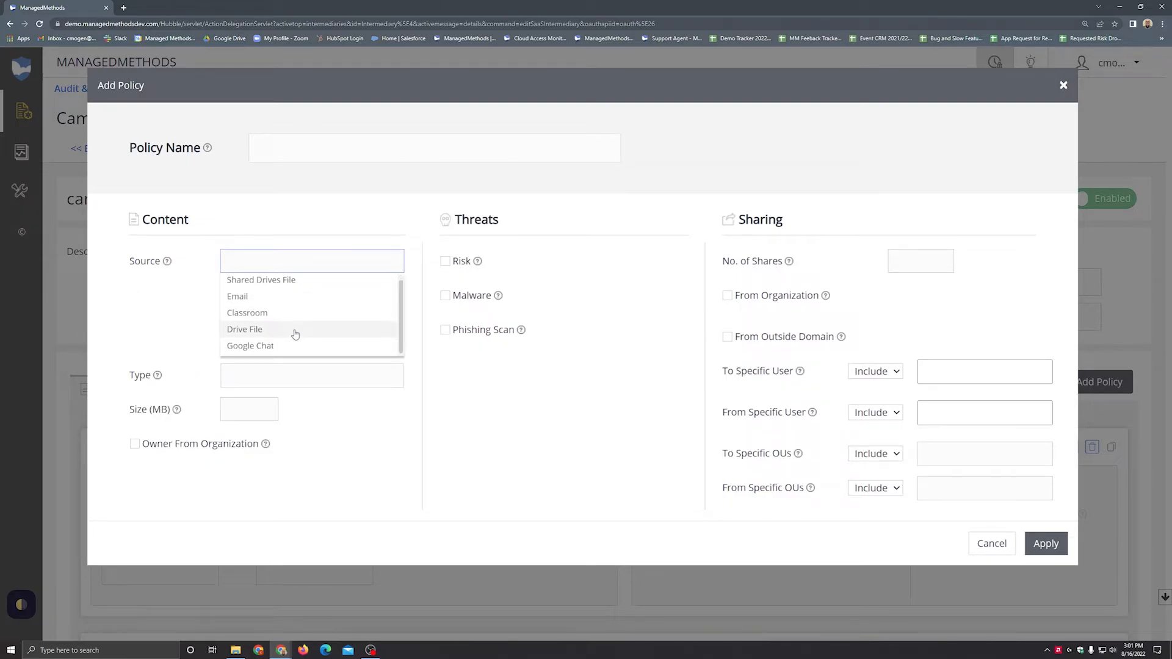
scroll(295, 332, up, 1)
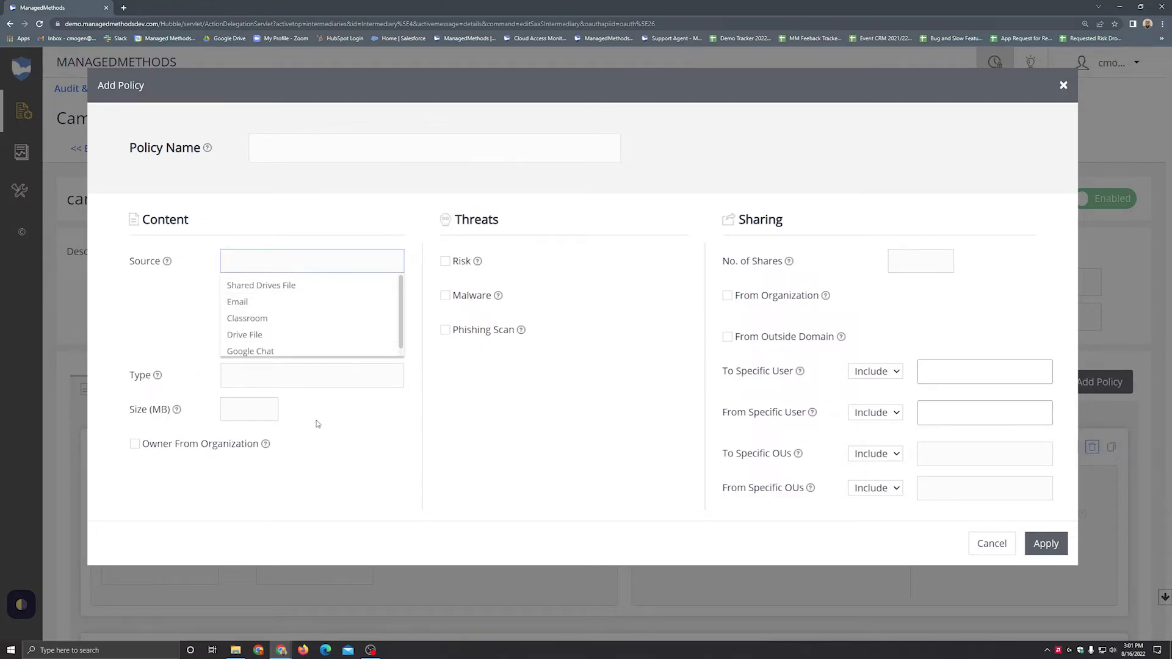
click(317, 423)
click(288, 301)
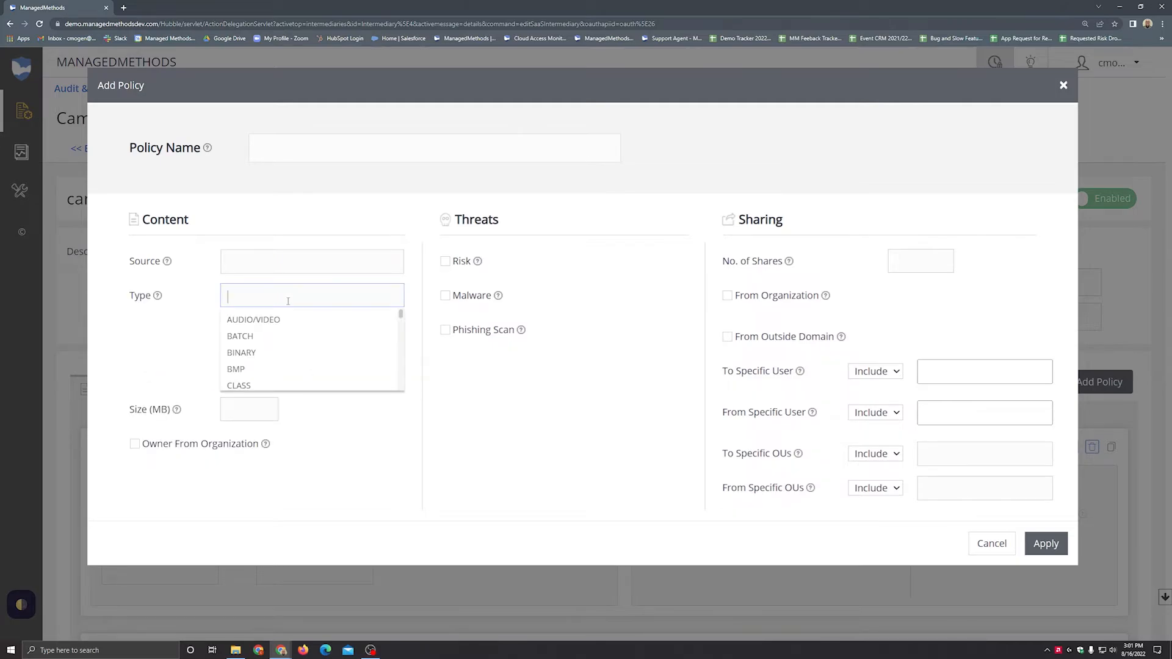
click(256, 410)
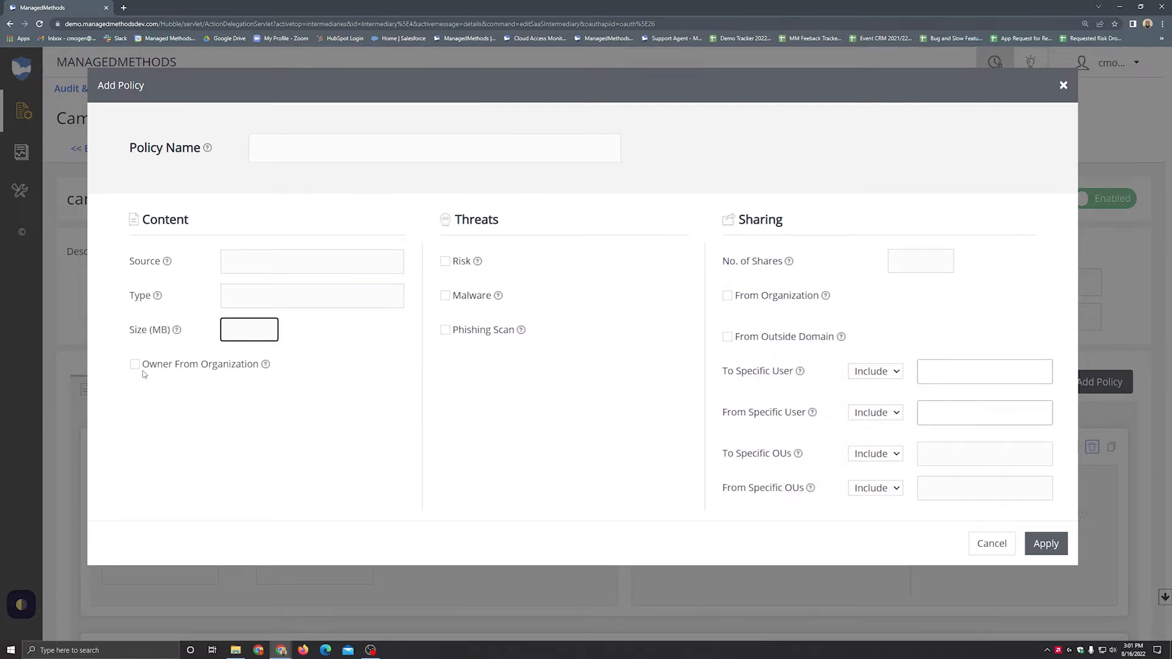
click(261, 384)
mouse_move(246, 374)
Step: Try out the Risk threat condition and From Organization sharing with Explicit User/Group Sharing, and leave them all off
click(446, 264)
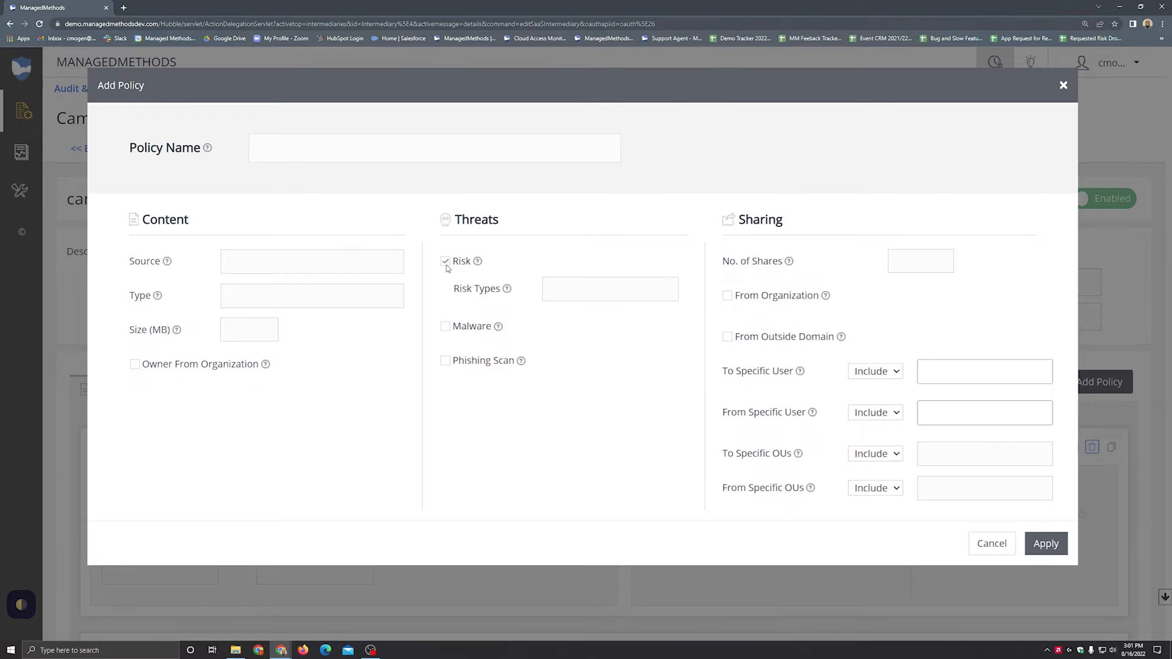
click(445, 262)
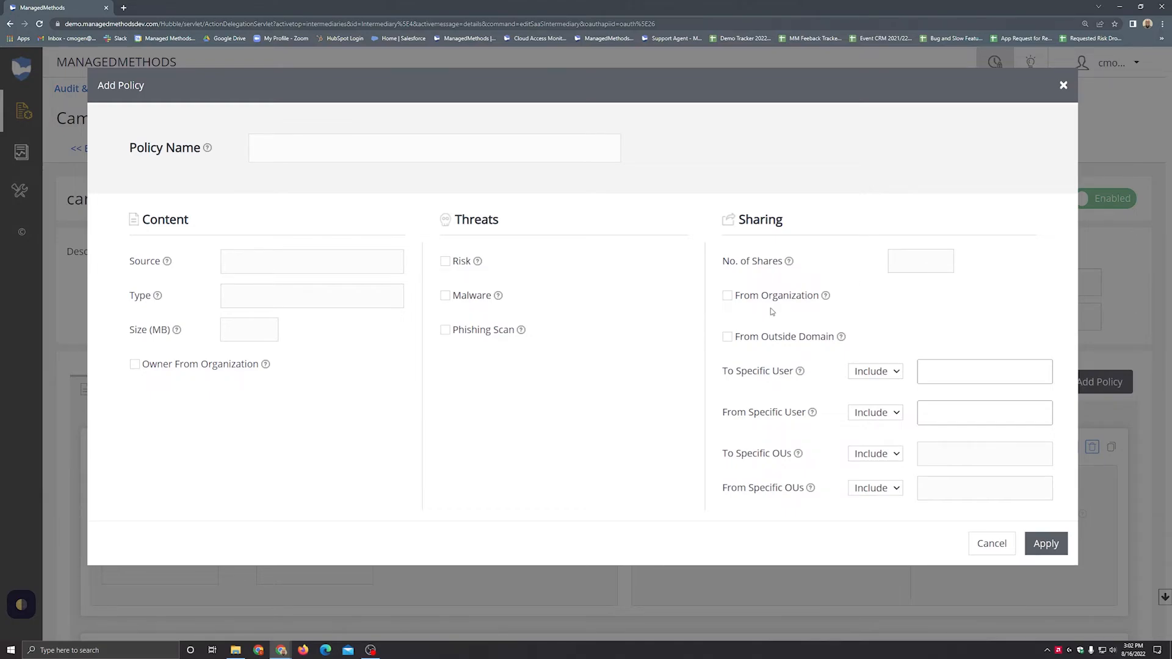
click(729, 296)
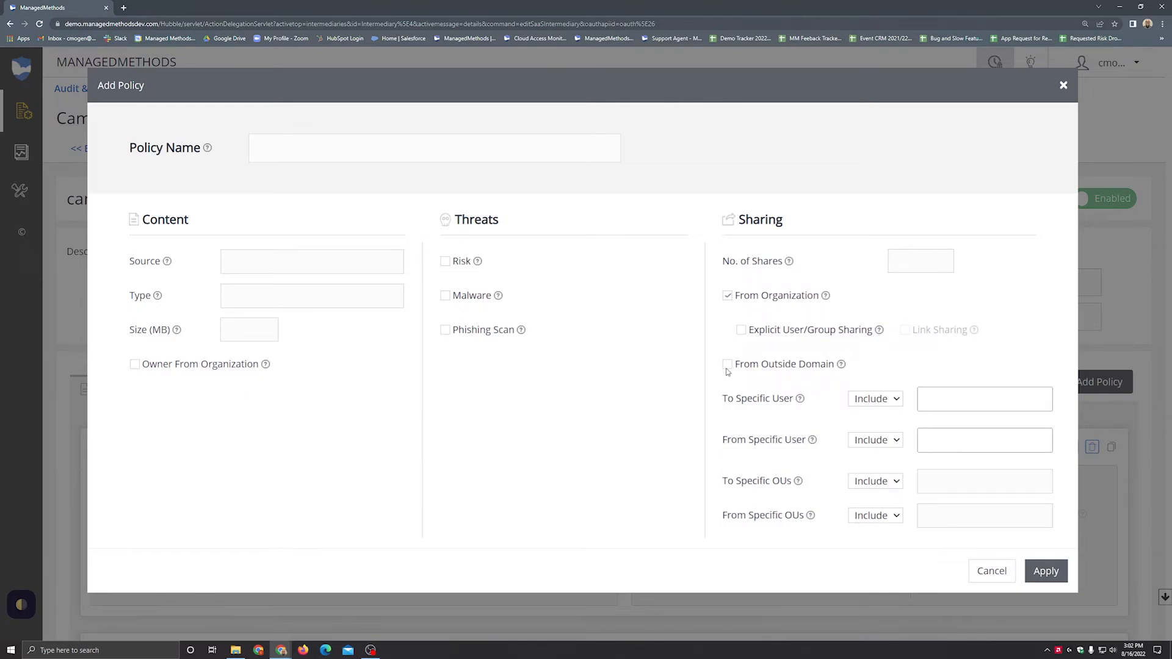
click(742, 332)
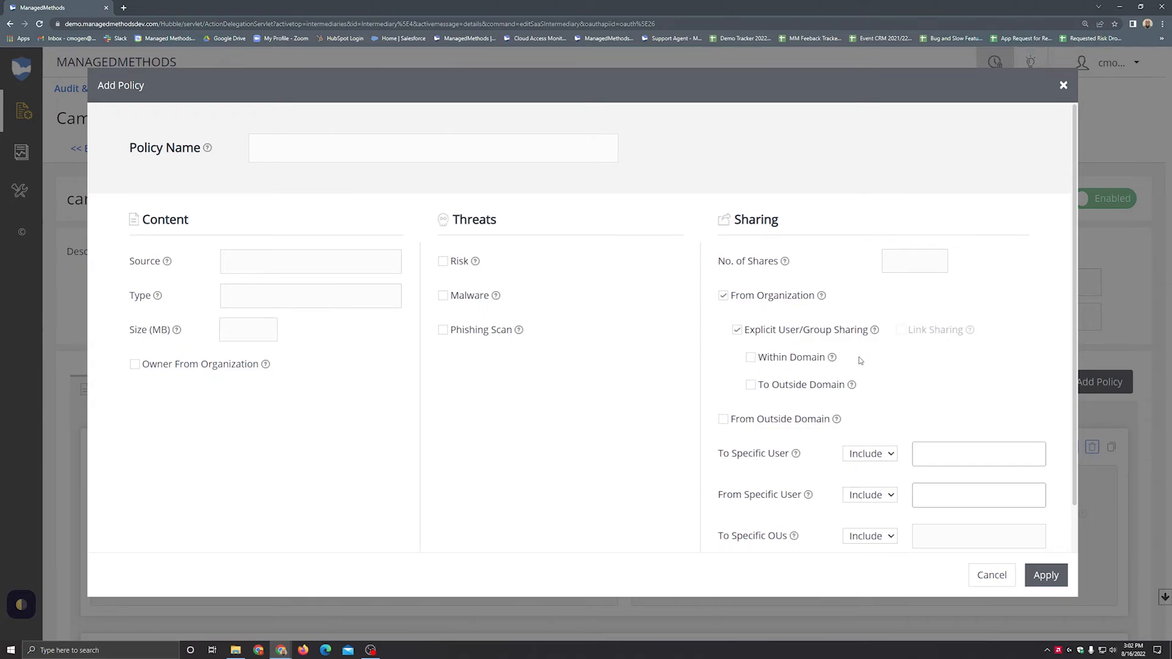
click(737, 329)
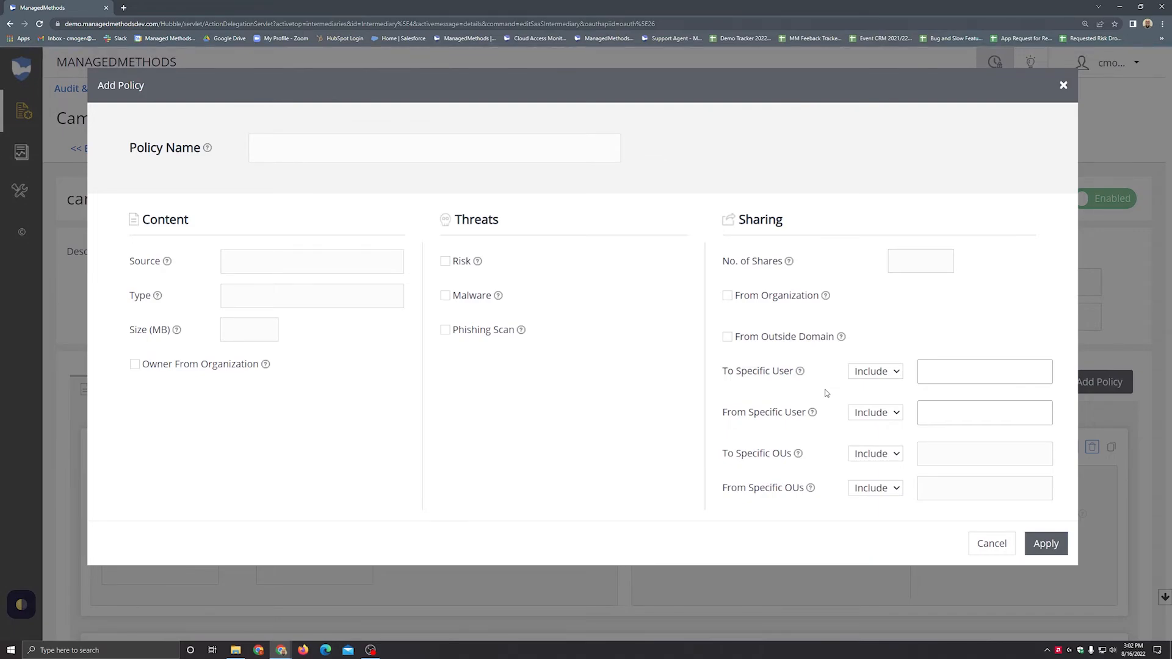
Step: Check the Include and Exclude choices for To Specific User sharing, and discard the new policy without applying it
click(878, 374)
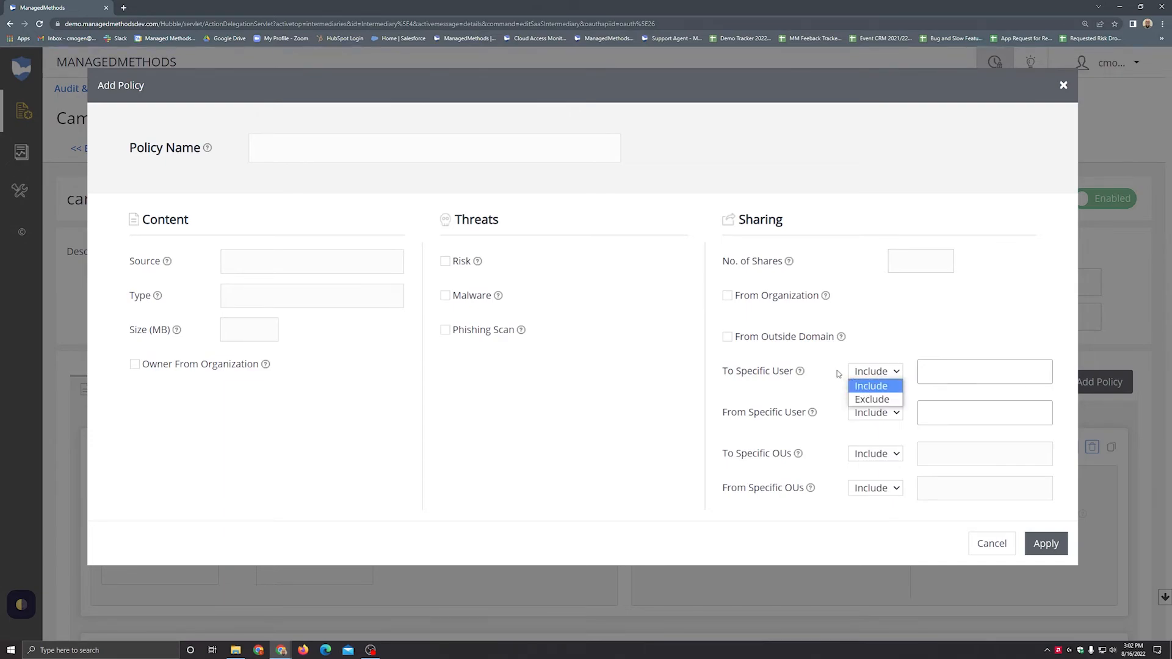
key(Escape)
key(Tab)
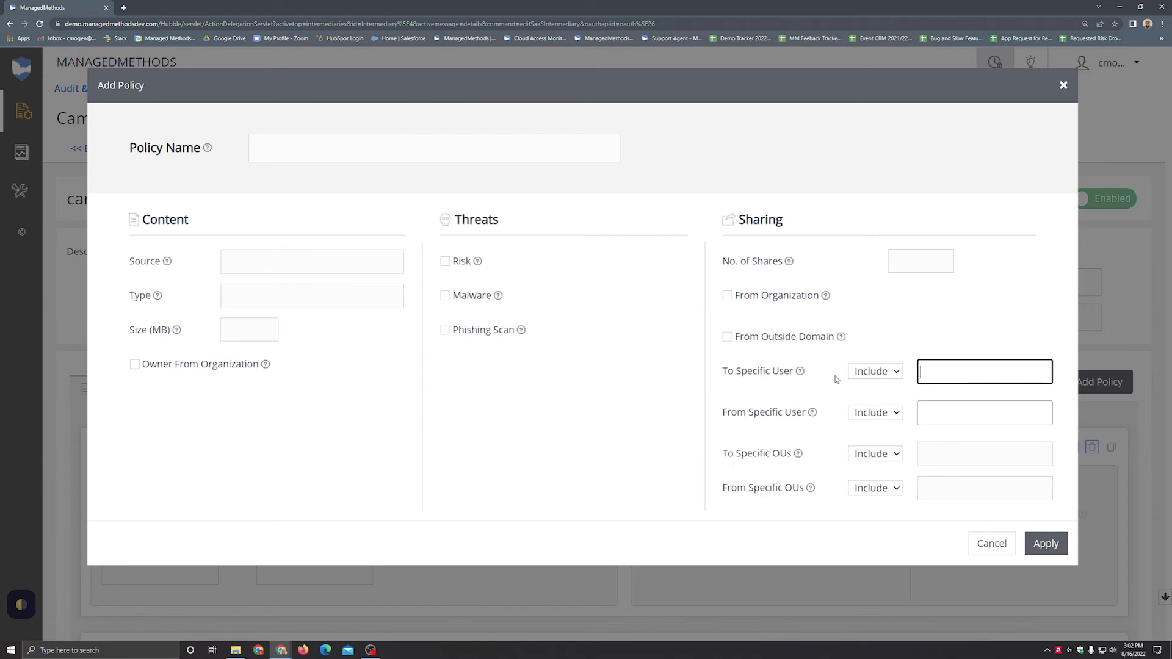
click(821, 456)
click(988, 544)
Step: Review the content policies from Warn User Example at the end of the list back up to Malware Policy
click(1158, 598)
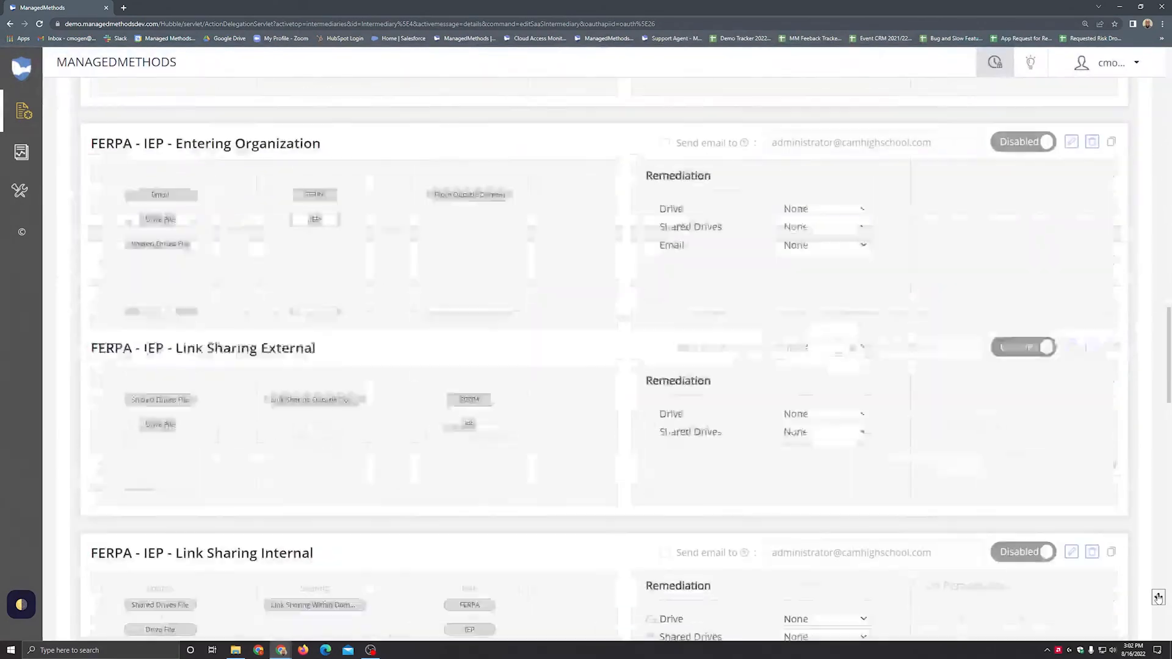
scroll(923, 521, up, 1)
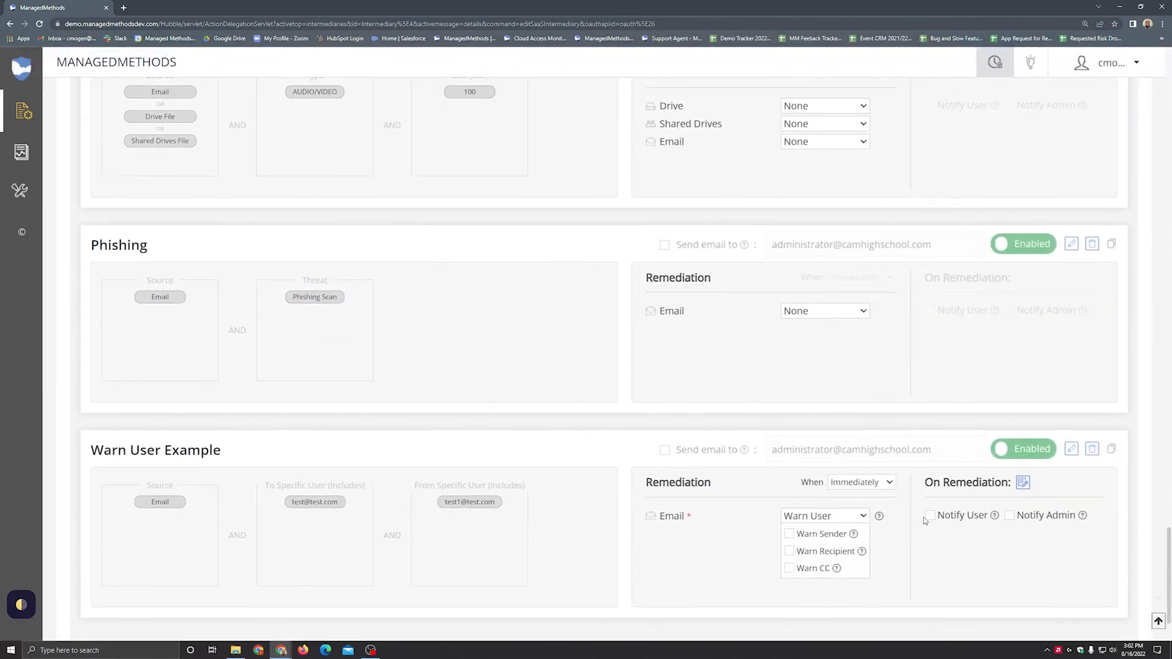
scroll(925, 520, up, 4)
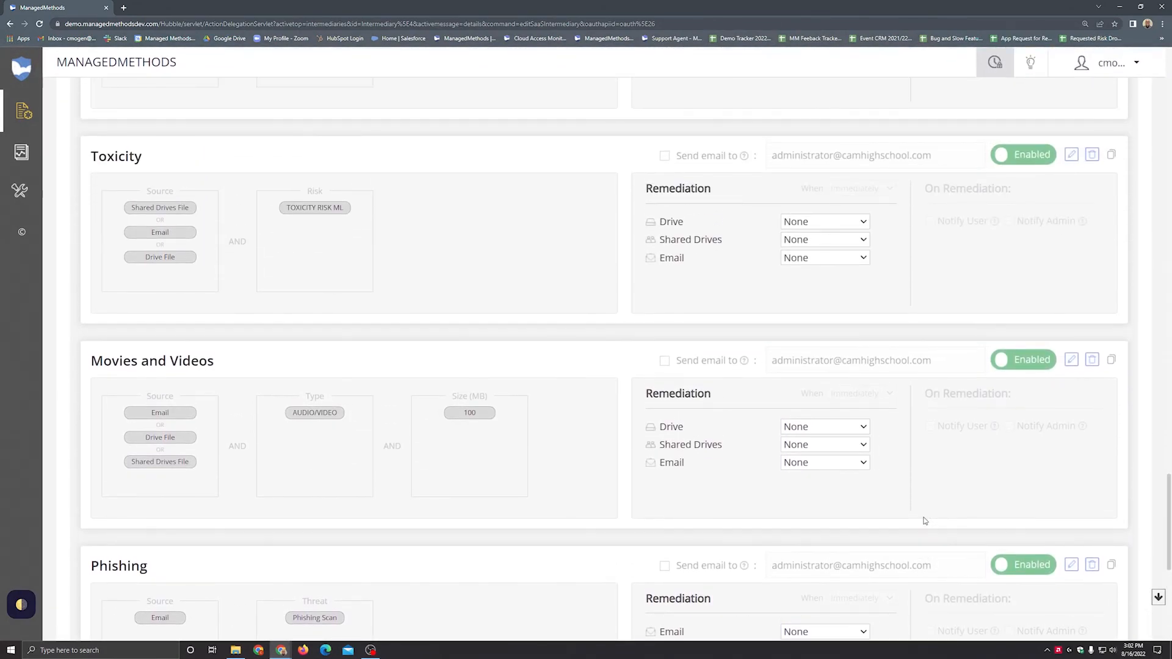
scroll(925, 520, up, 15)
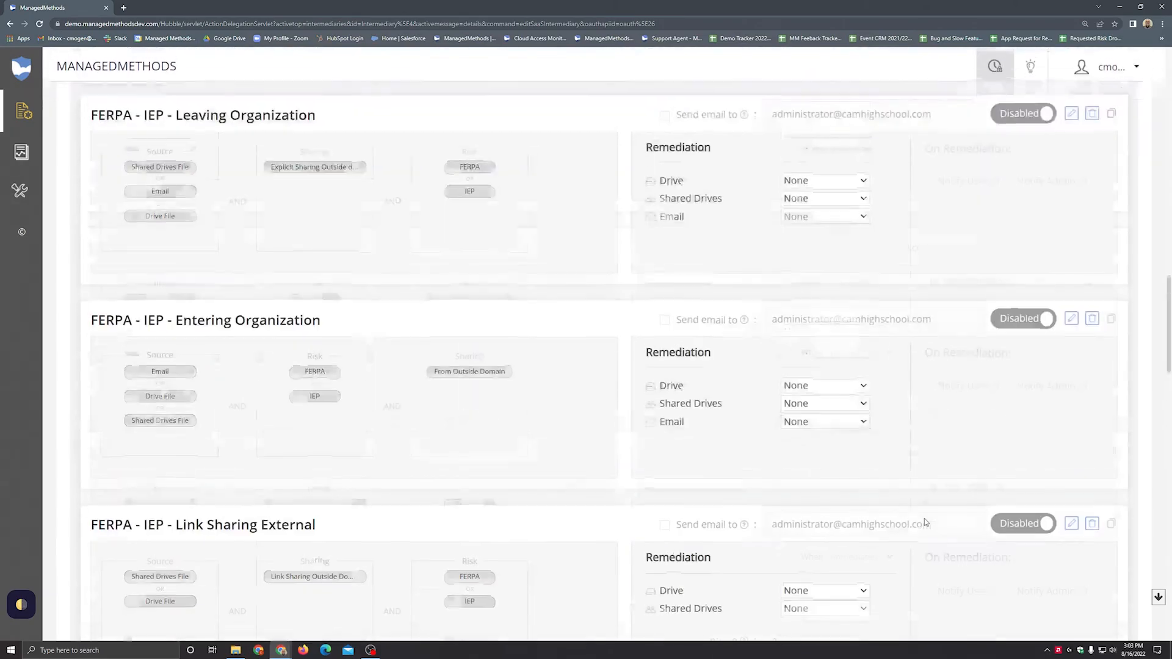
scroll(925, 522, up, 10)
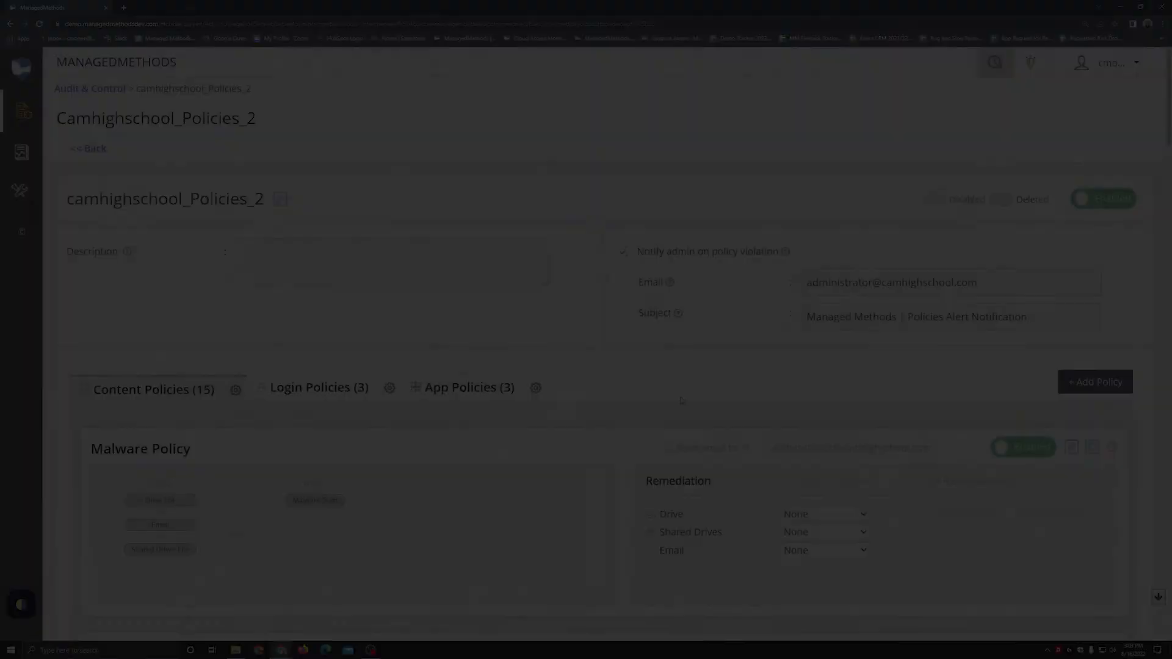